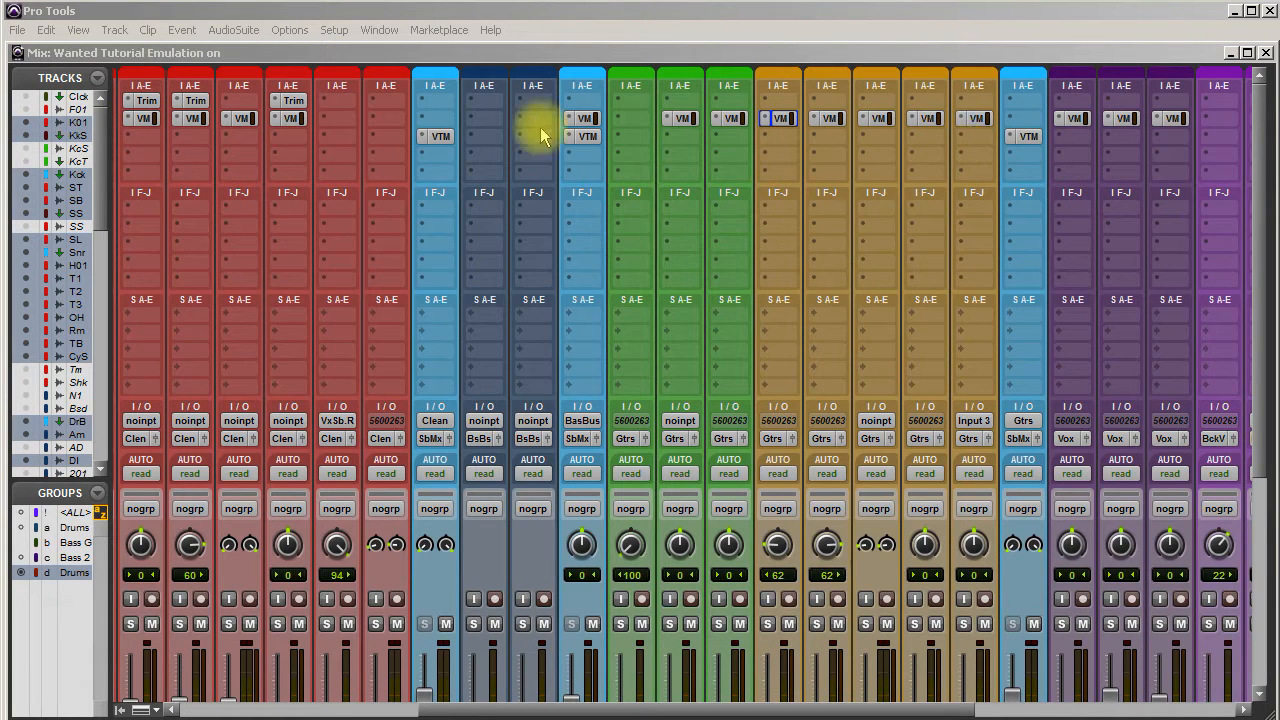
Examine the inserts, sends and faders on the drum and bass channels of the mixer
drag(712, 710, 472, 710)
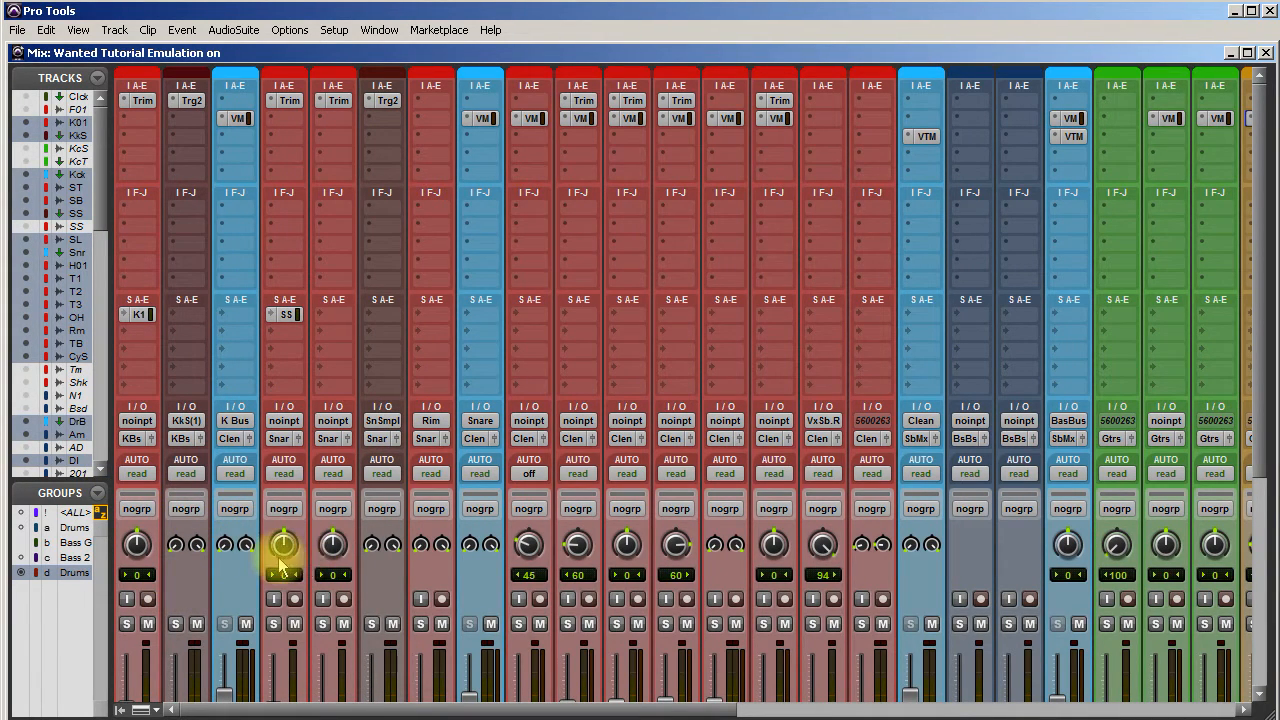
scroll(432, 548, down, 3)
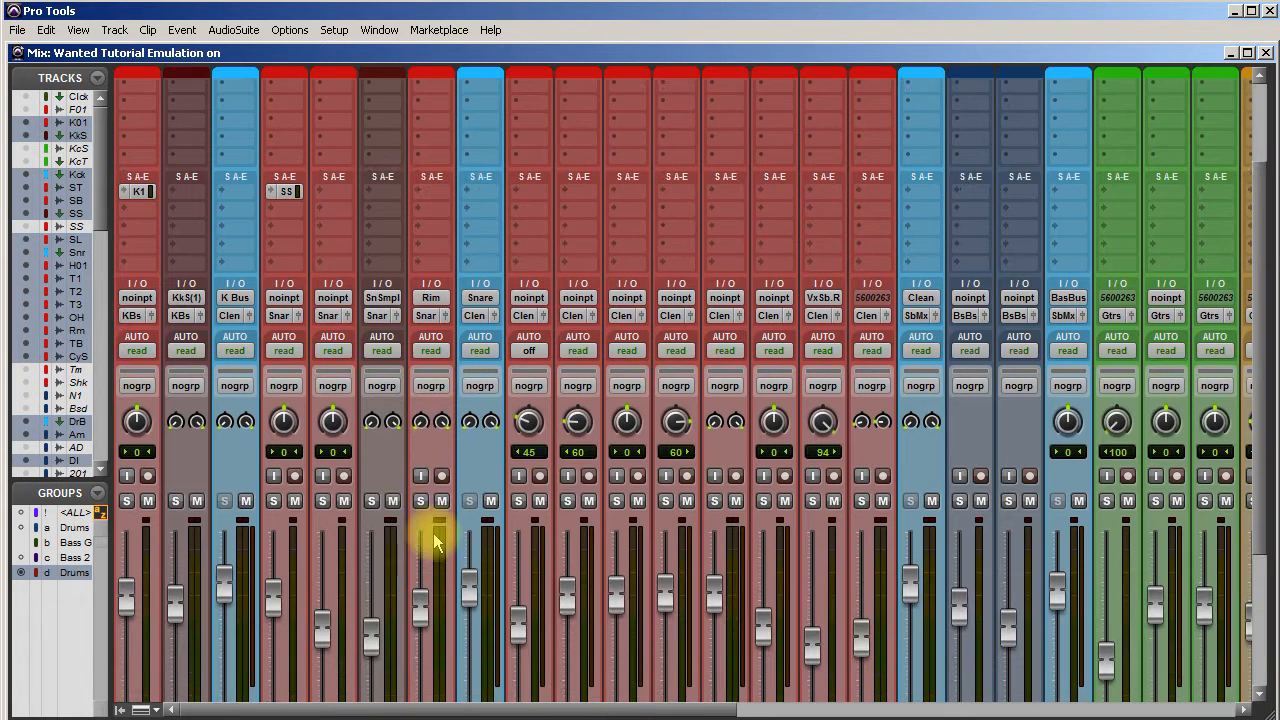
scroll(434, 541, up, 3)
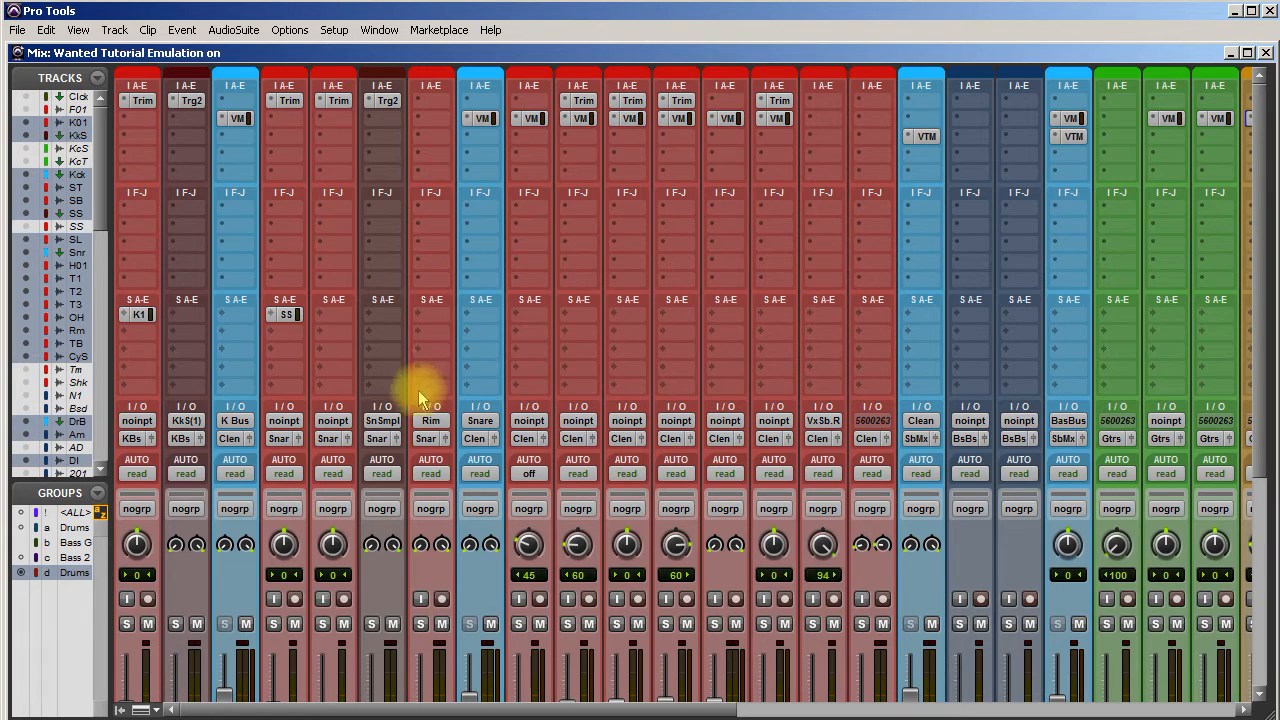
scroll(588, 260, down, 1)
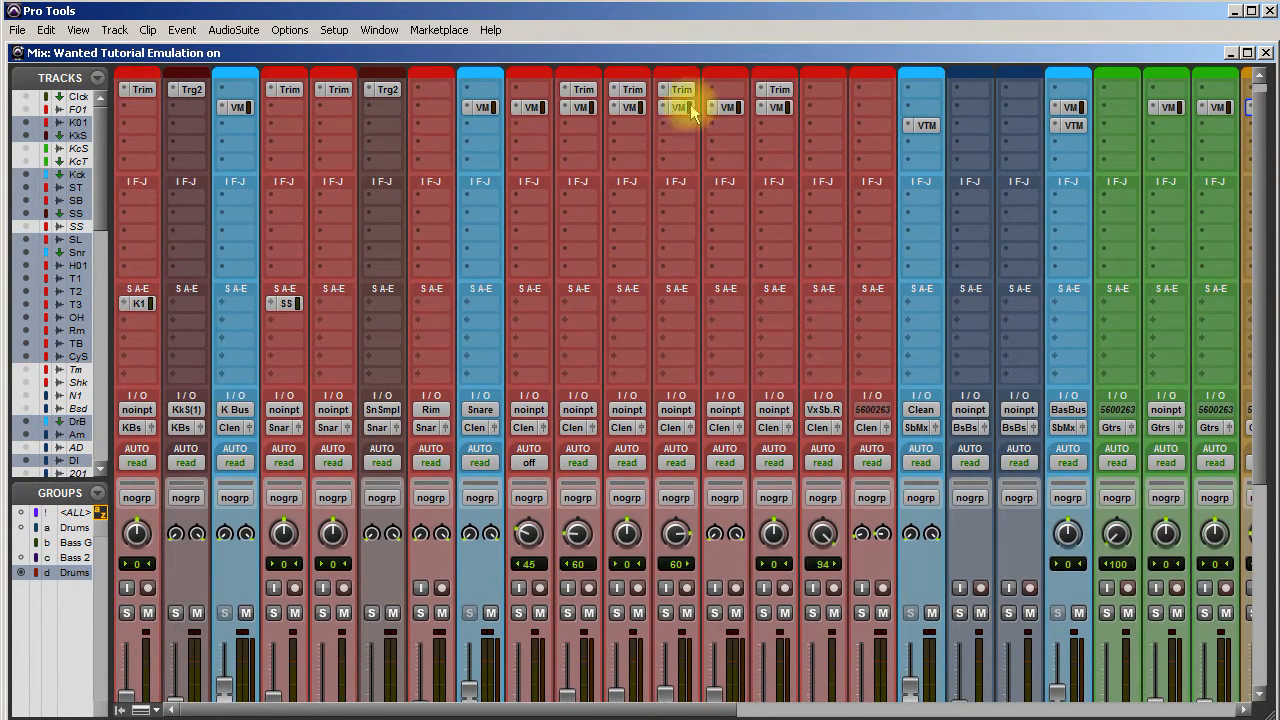
scroll(895, 292, down, 8)
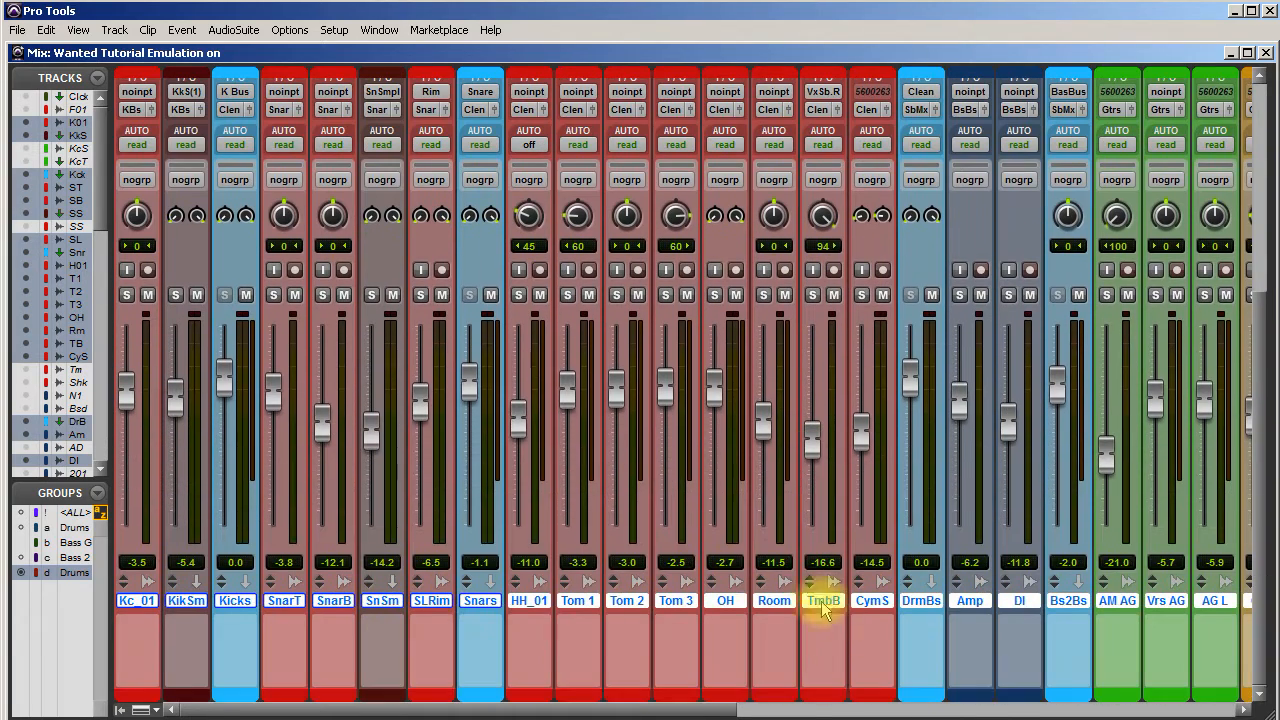
scroll(838, 550, up, 8)
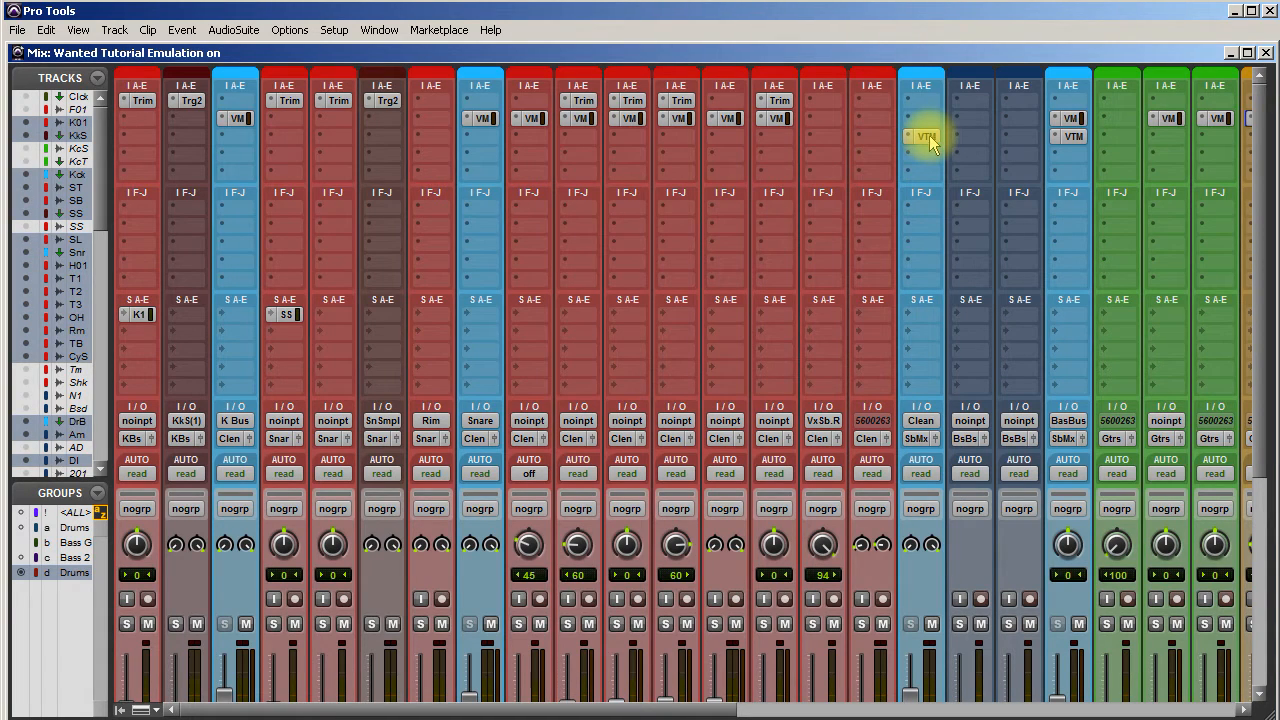
drag(936, 134, 727, 128)
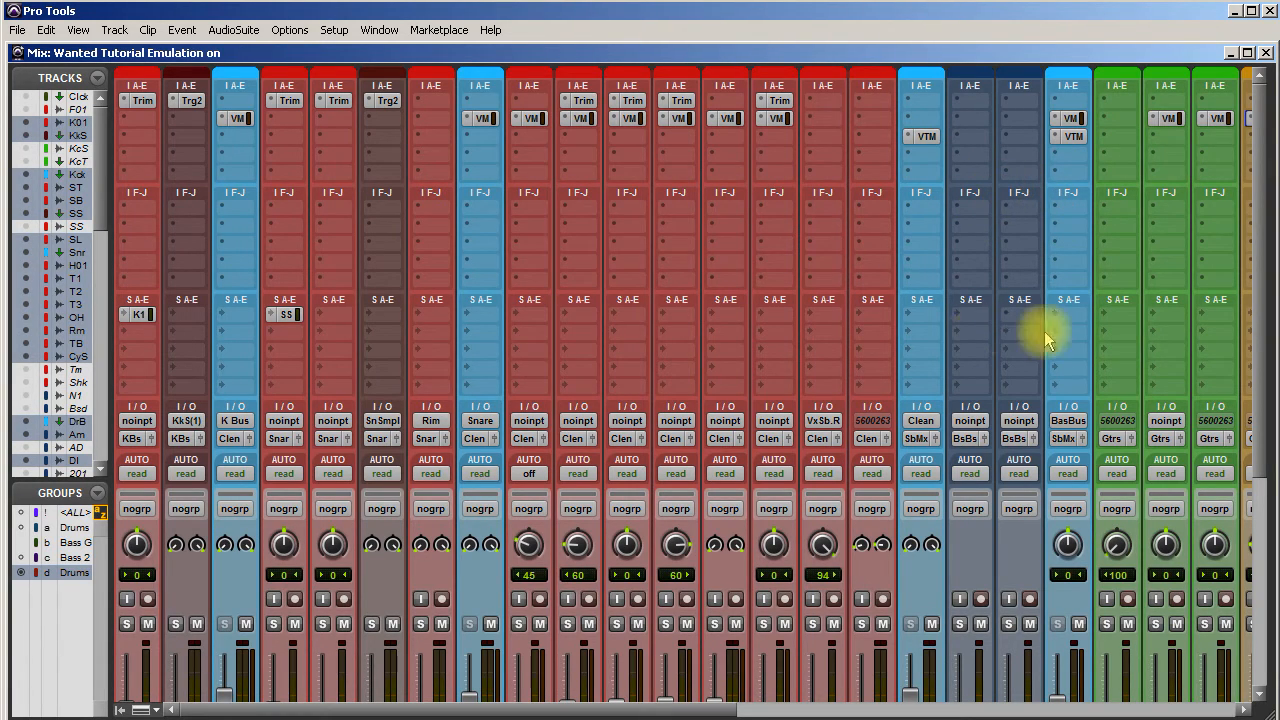
scroll(1010, 340, down, 10)
scroll(1005, 336, up, 10)
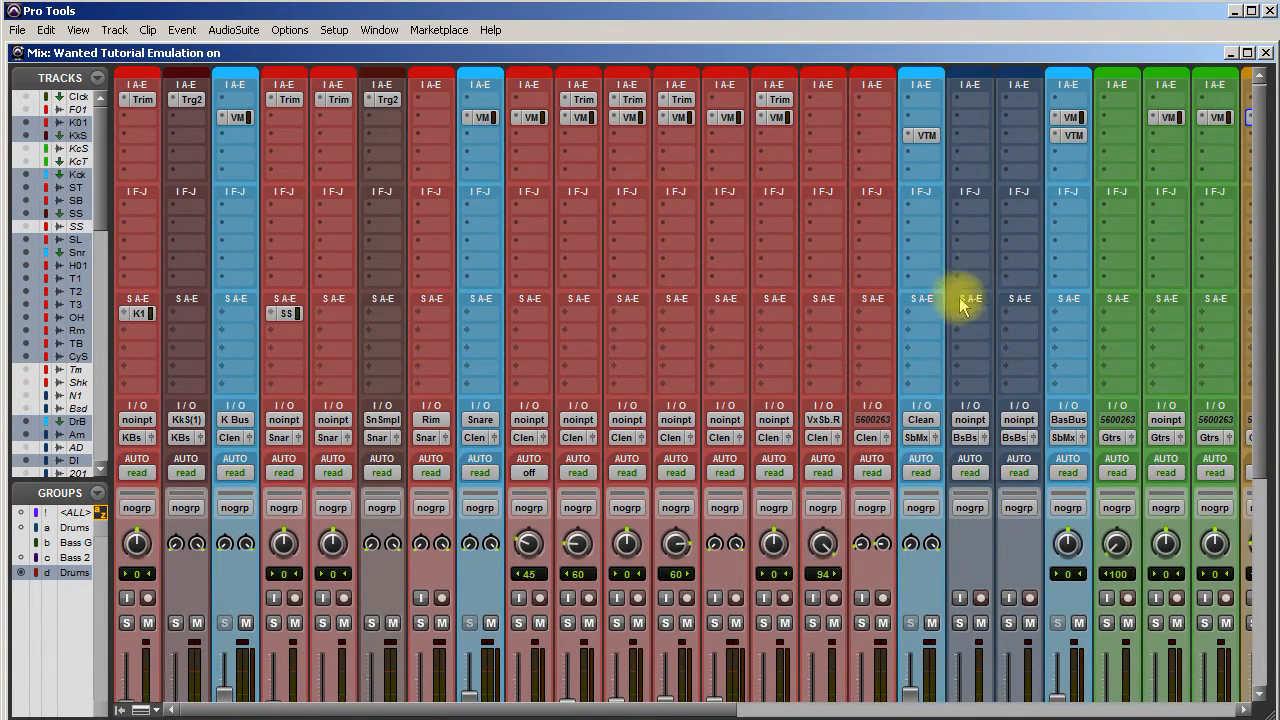
Hide the Inserts F-J section from the mixer channel strips
right_click(970, 194)
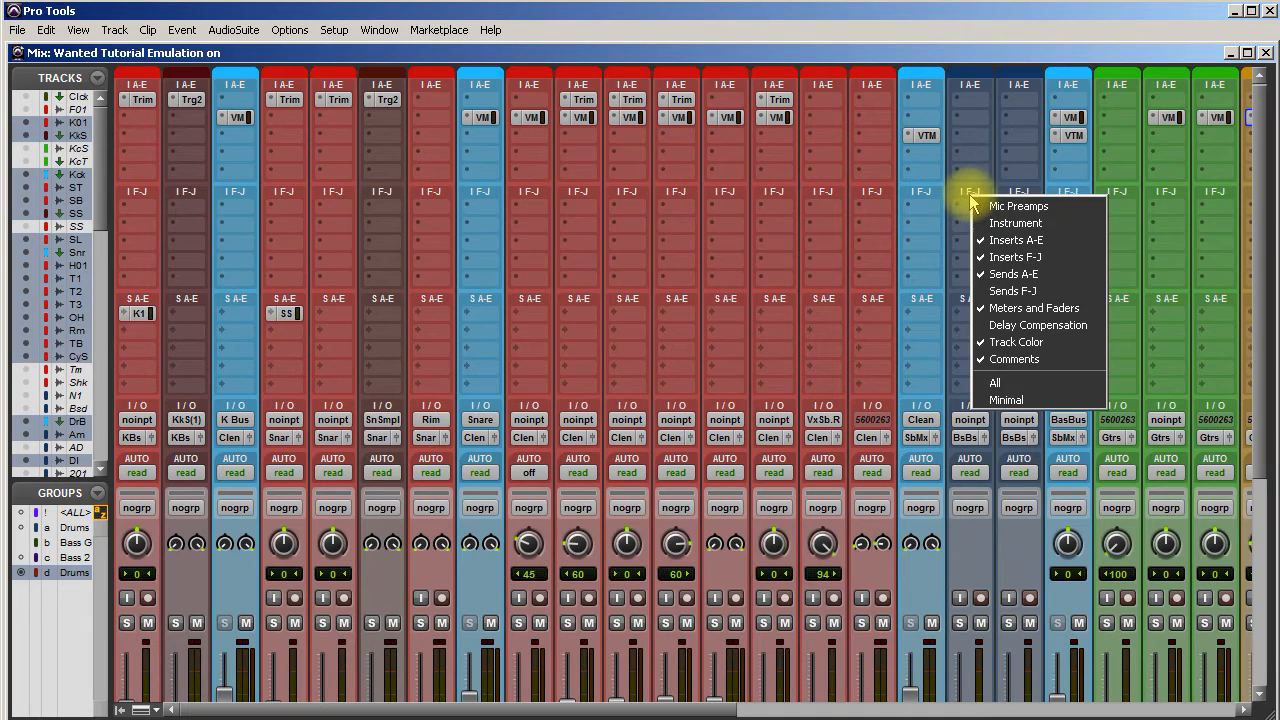
click(995, 262)
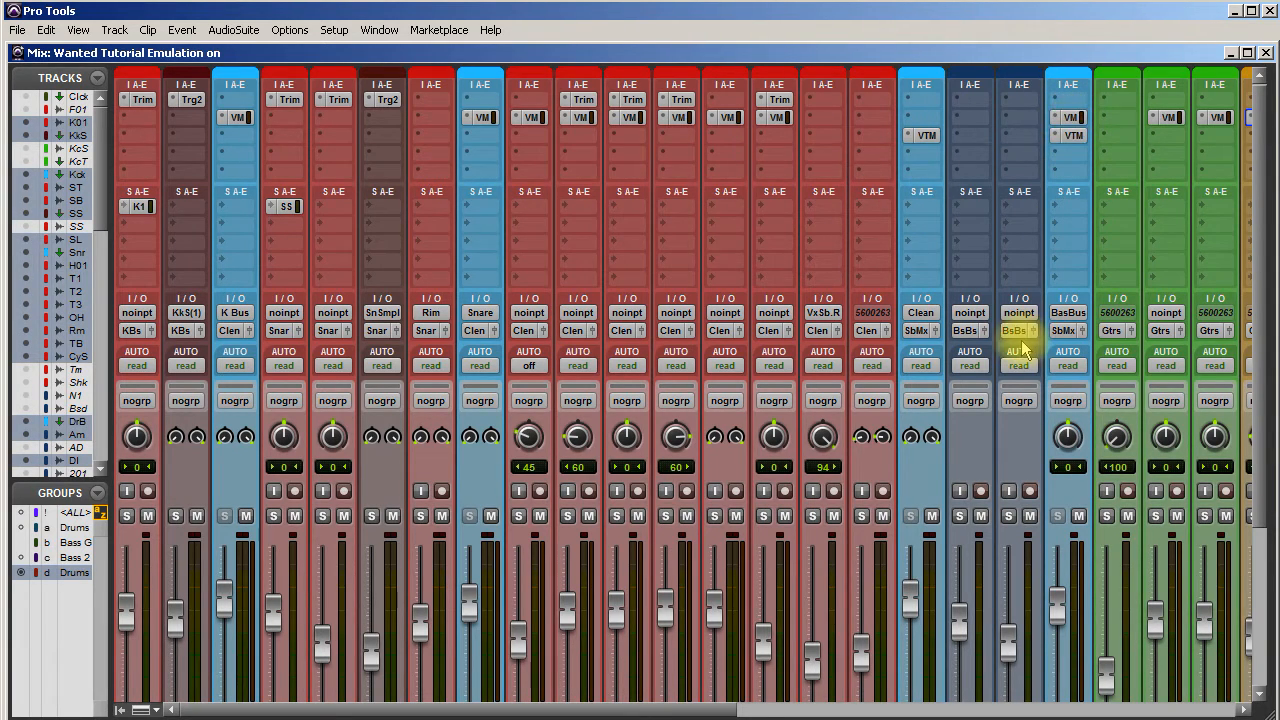
Examine the plug-ins and output routing of the bass, guitar, vocal and submix channels through to the master
scroll(1022, 348, down, 3)
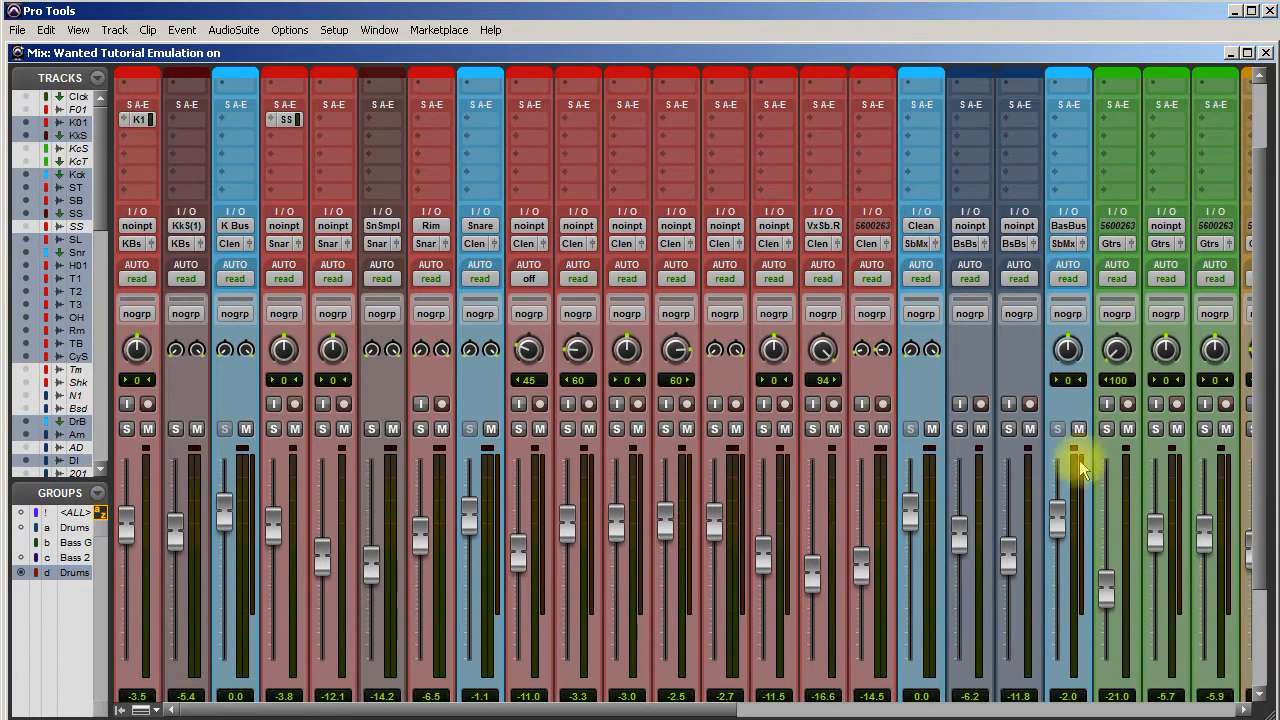
scroll(1090, 420, up, 3)
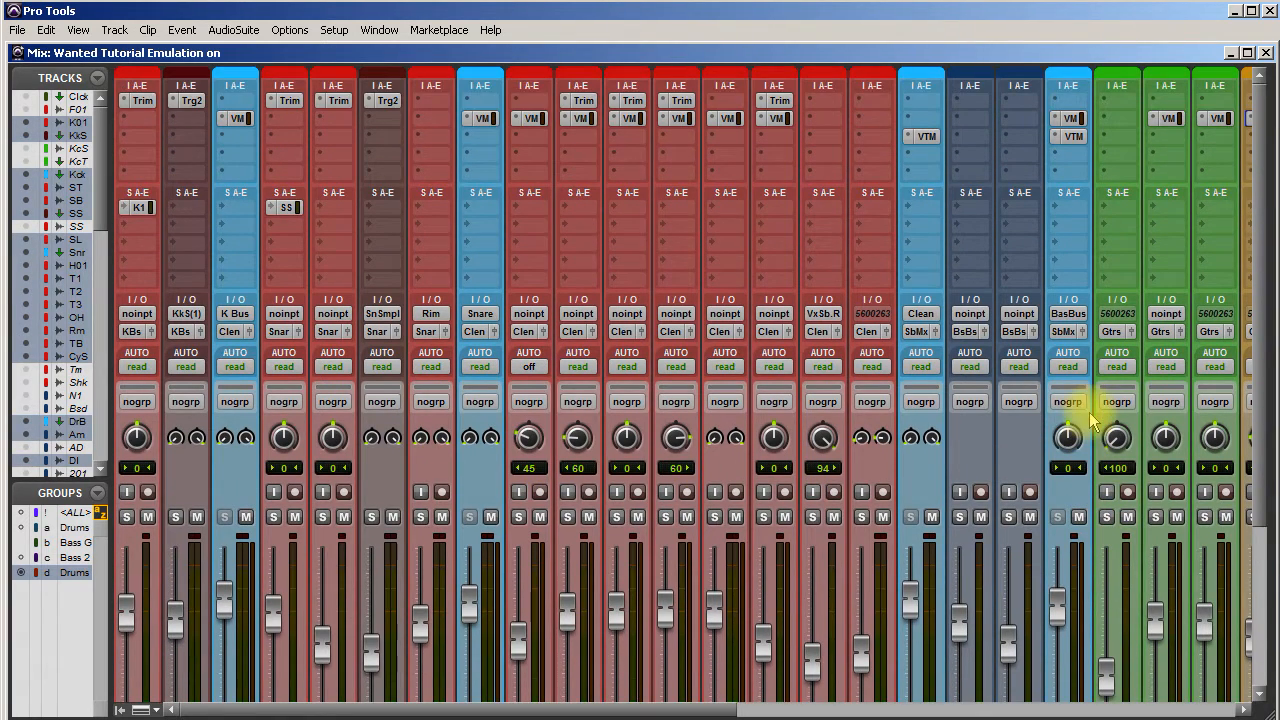
drag(715, 712, 960, 711)
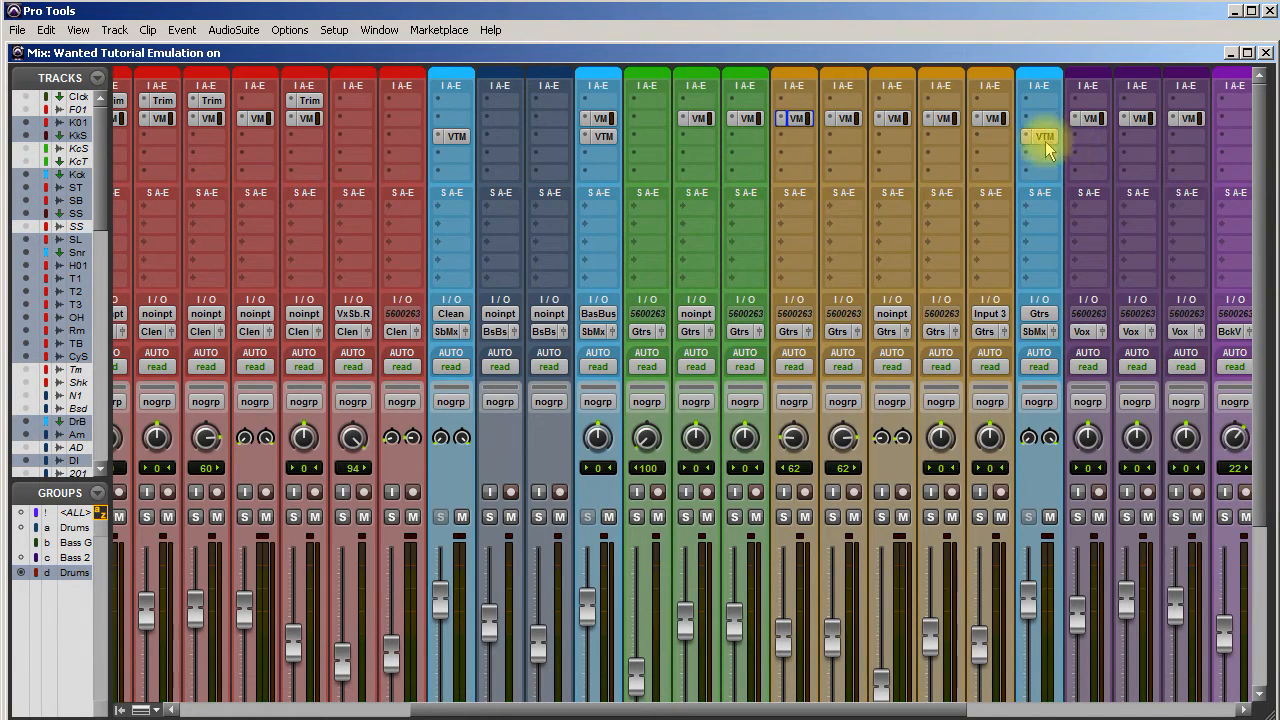
scroll(1026, 190, down, 3)
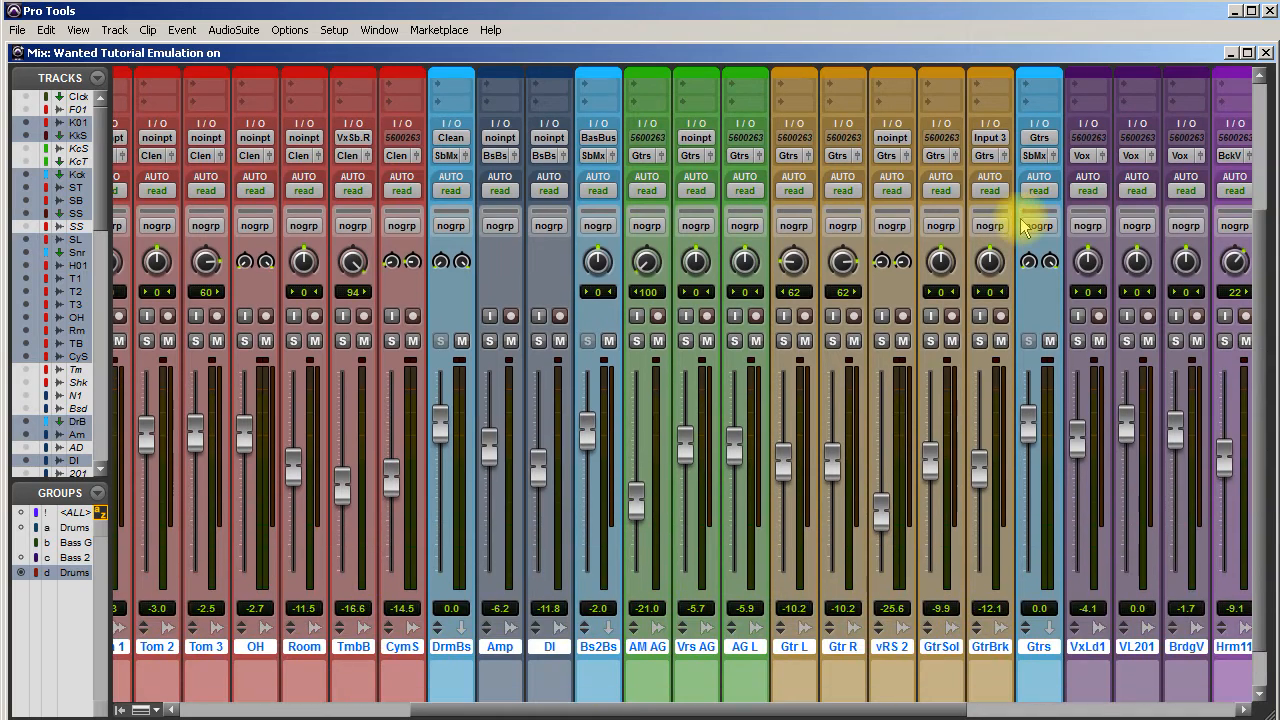
drag(930, 709, 1092, 709)
scroll(1058, 635, up, 2)
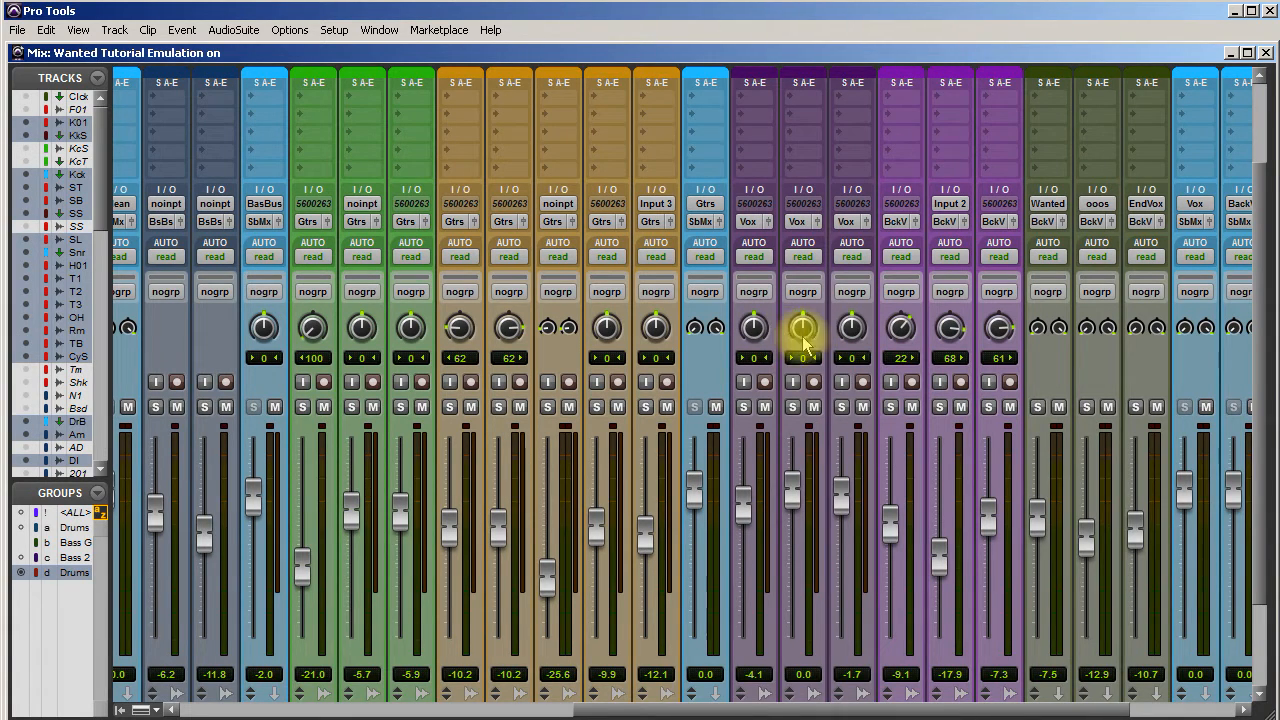
scroll(800, 340, up, 3)
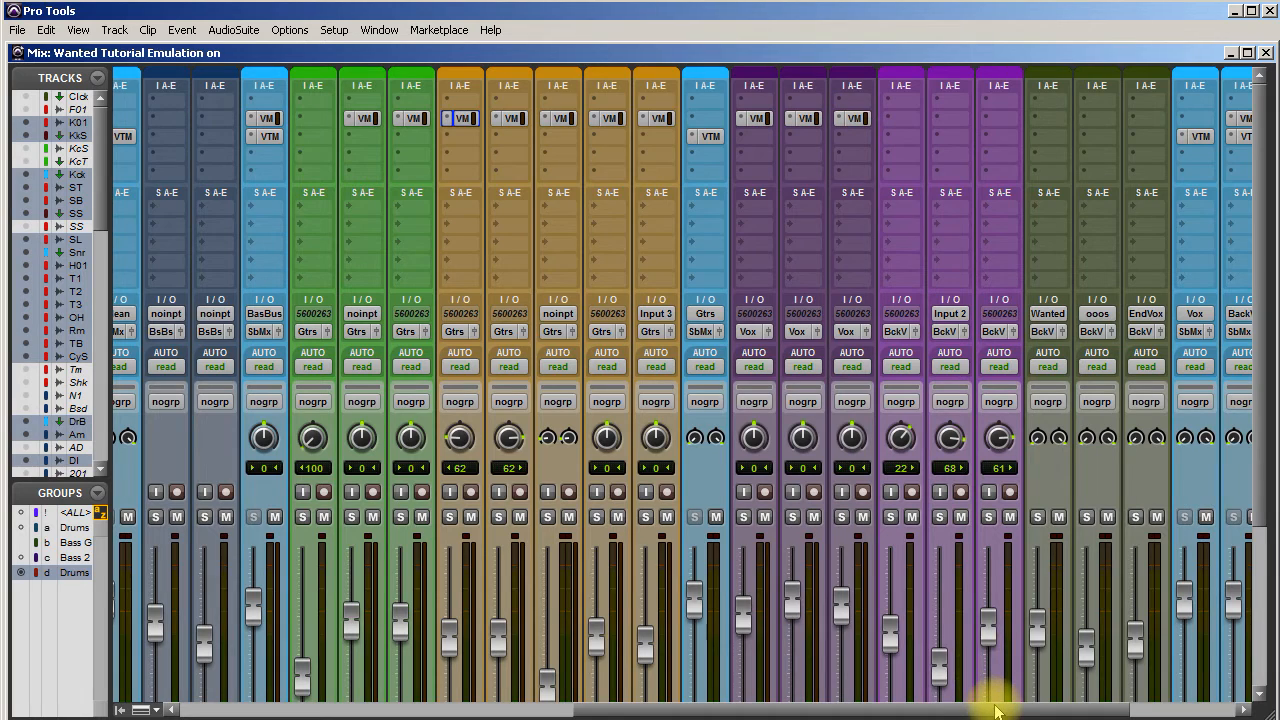
drag(995, 712, 1085, 709)
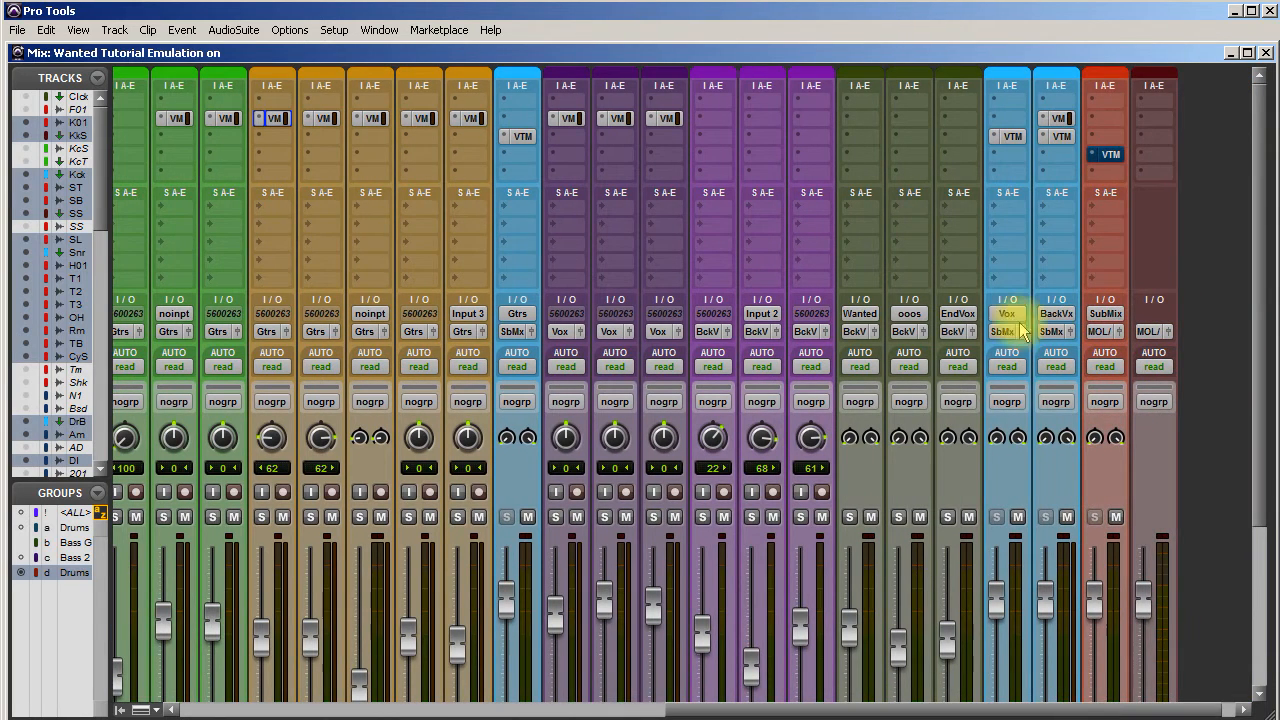
scroll(1014, 329, down, 4)
scroll(1010, 640, up, 4)
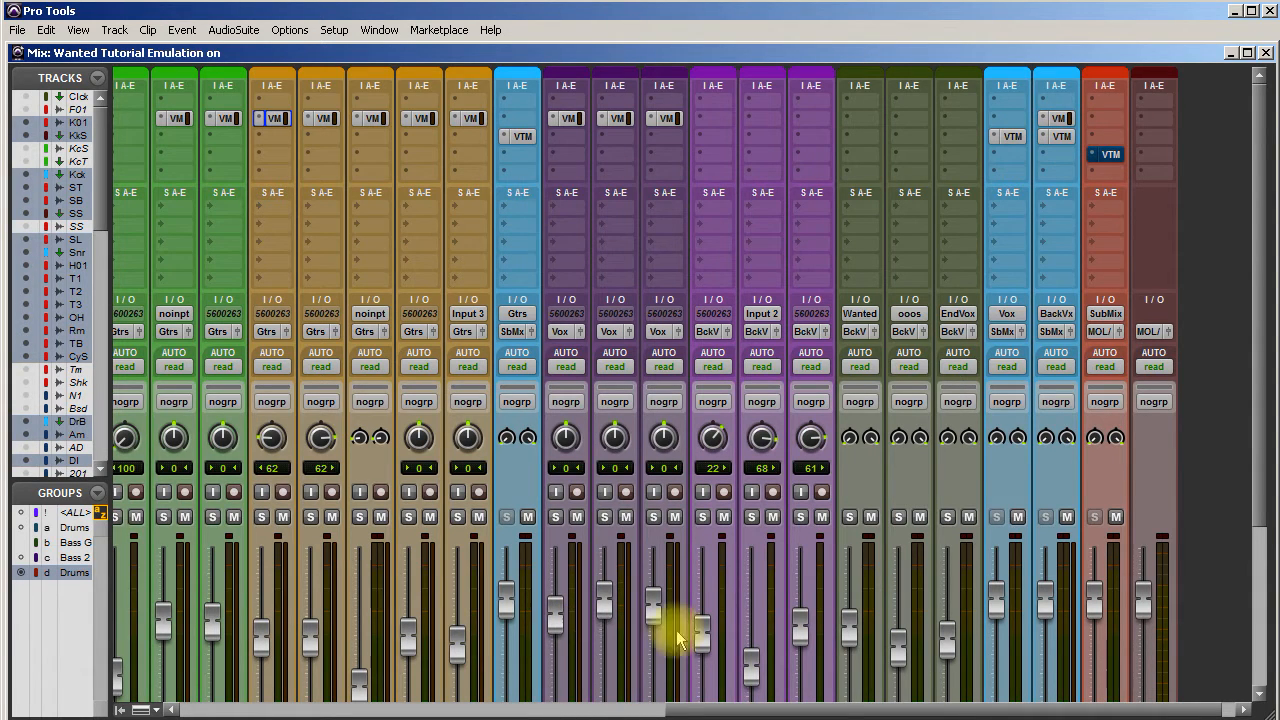
Review the preamp, virtual channel, EQ and compressor settings of the Virtual Mix Rack on the Kicks bus
drag(810, 712, 274, 678)
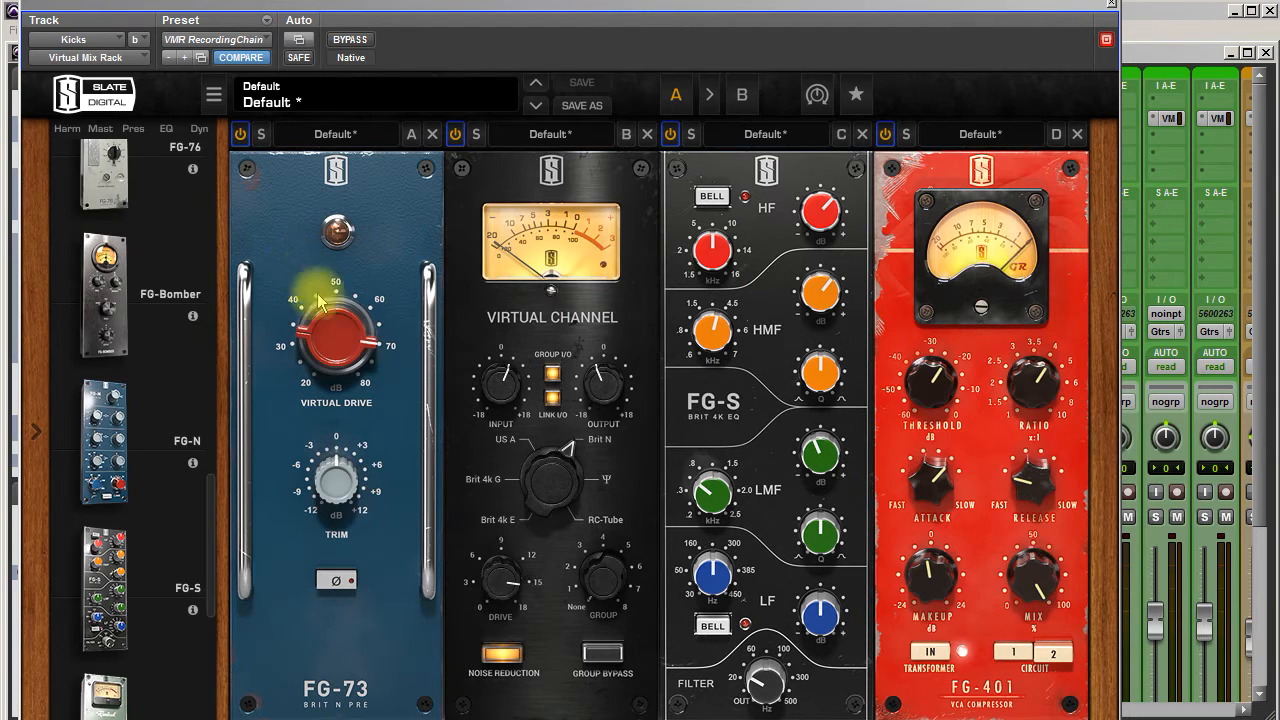
mouse_move(342, 333)
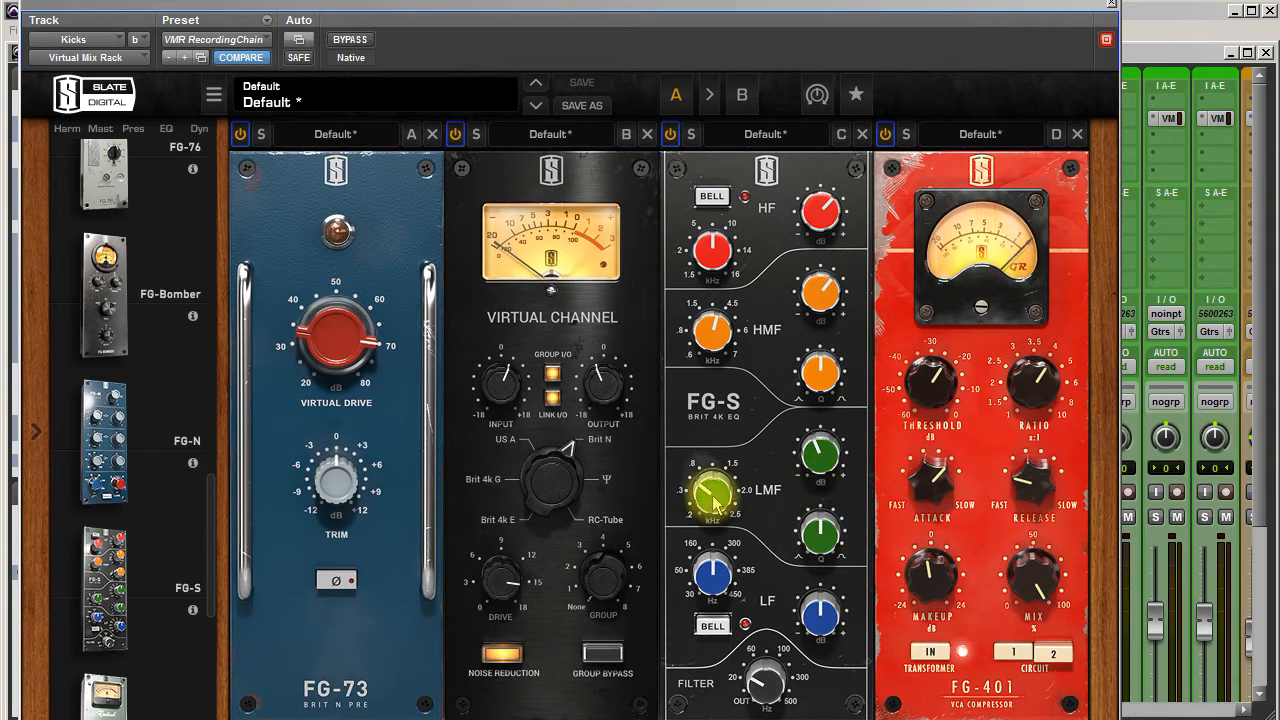
mouse_move(820, 467)
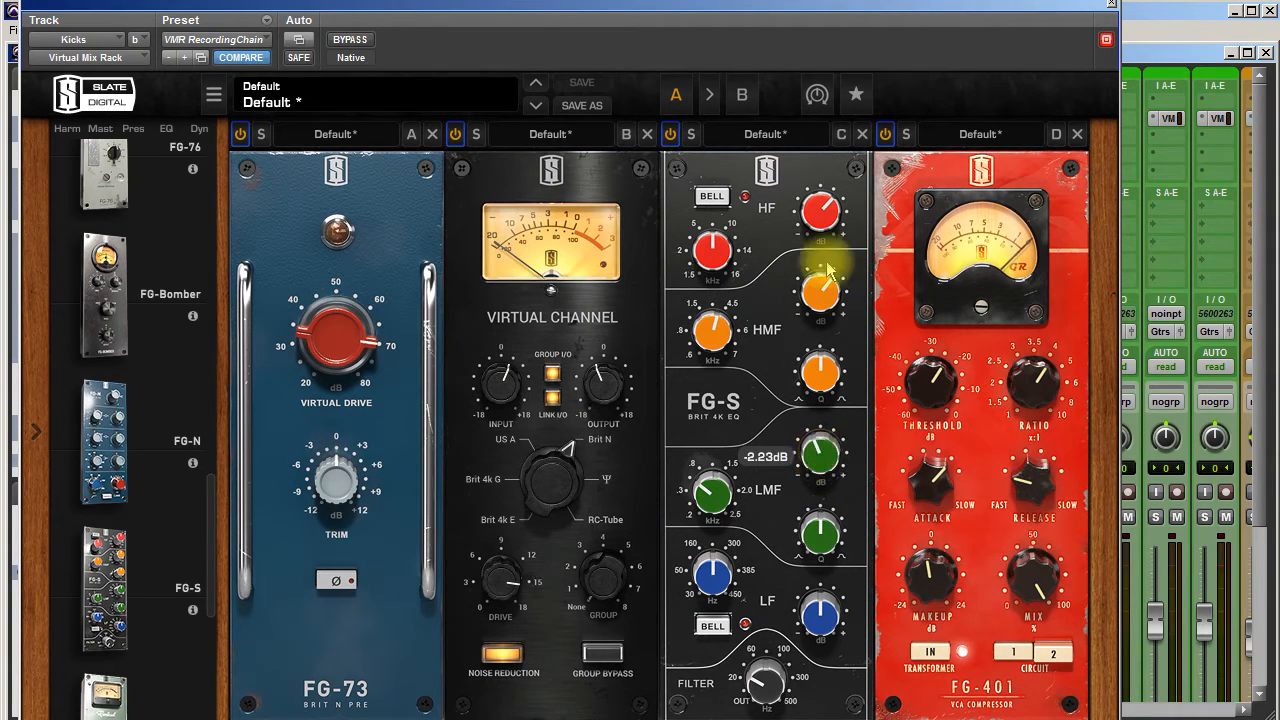
mouse_move(822, 226)
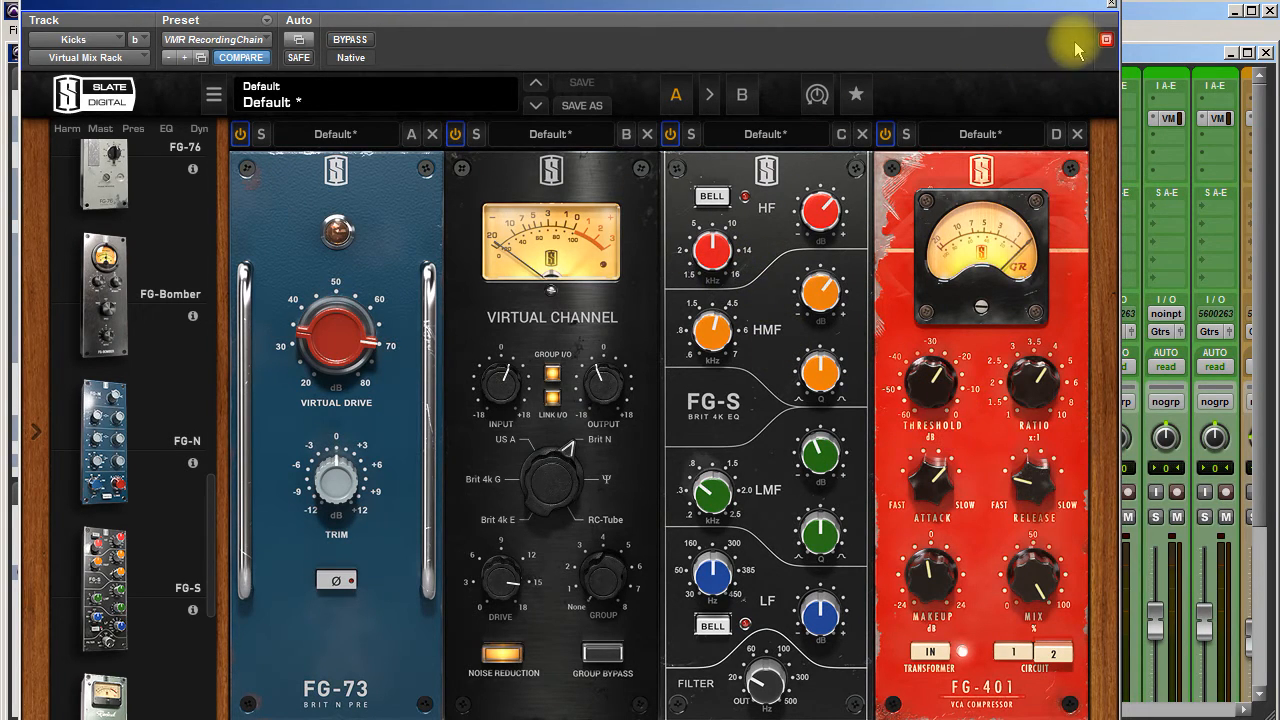
click(1116, 10)
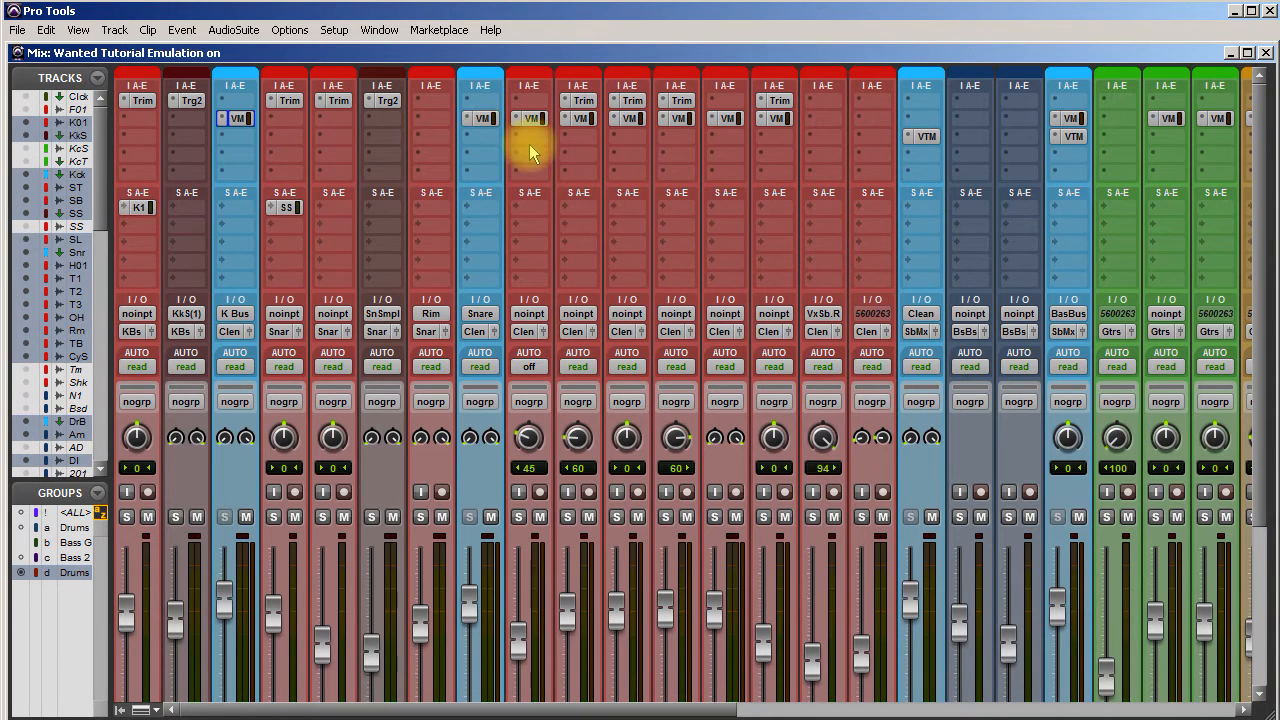
Review the drive, EQ and compressor settings of the Virtual Mix Rack on the Snares bus
click(483, 118)
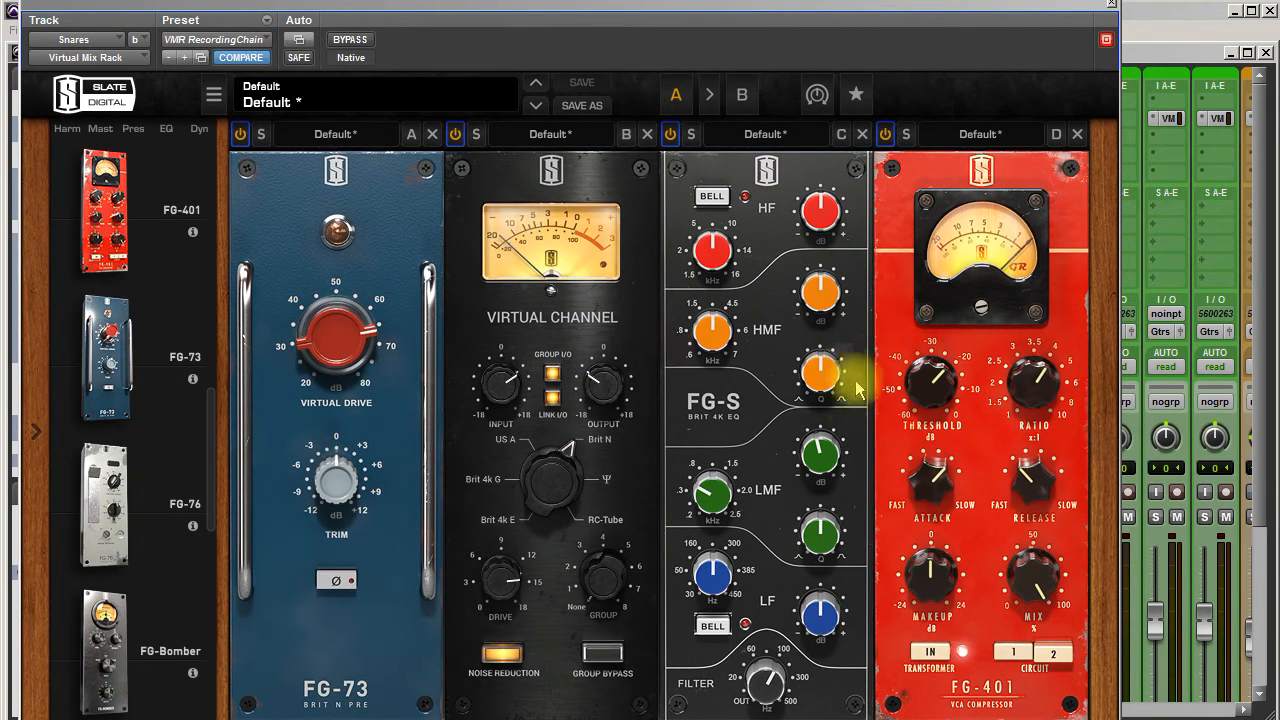
drag(817, 458, 828, 467)
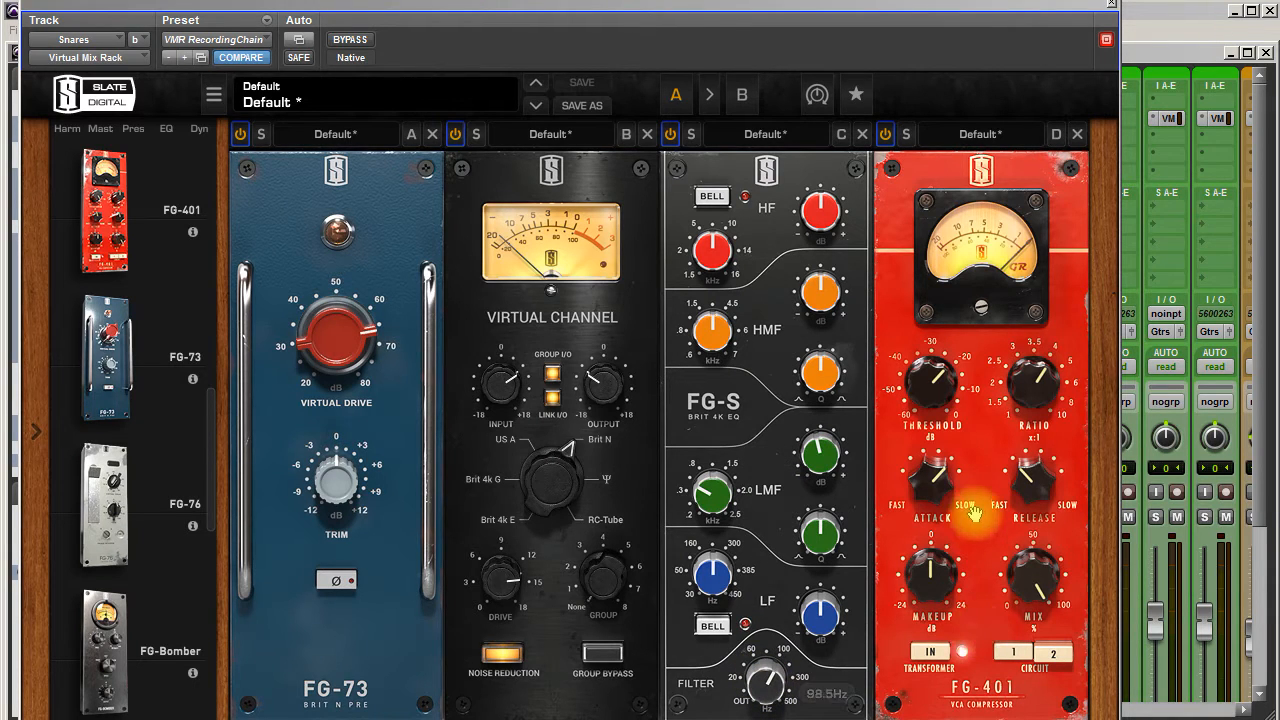
click(1113, 5)
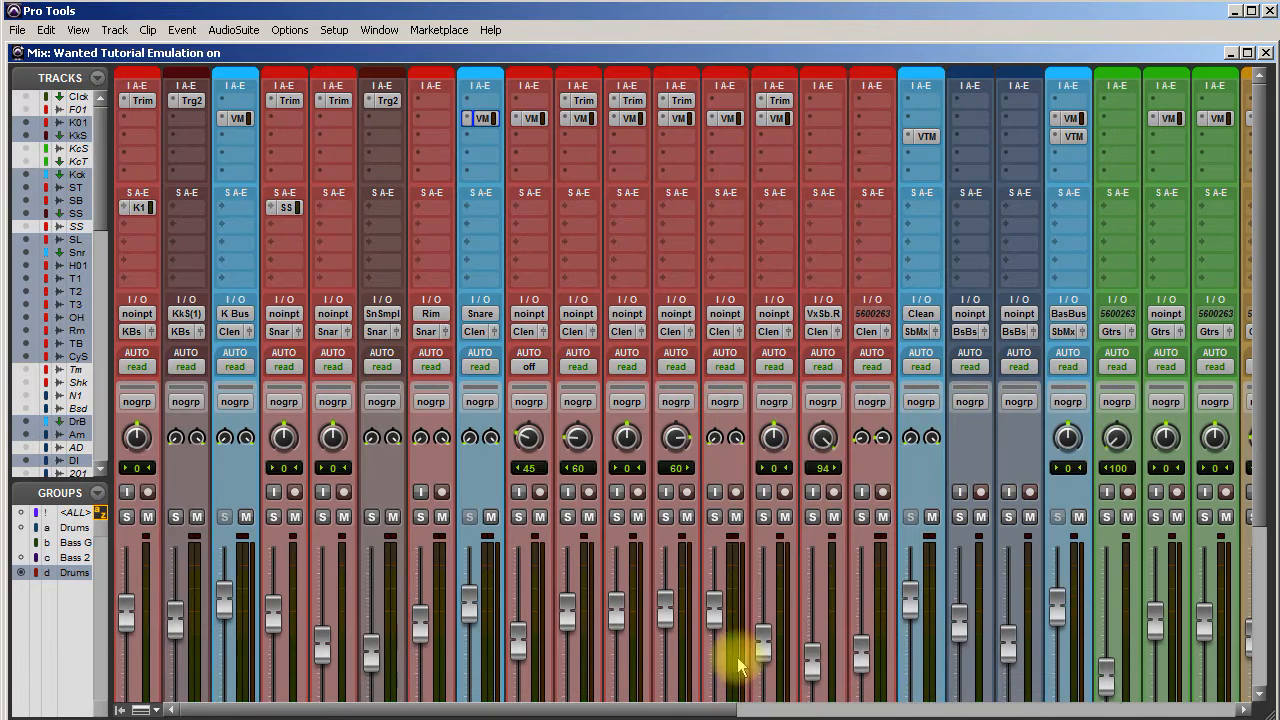
Bypass all Virtual Mix Rack and Virtual Tape Machines inserts across the mixer
drag(606, 712, 680, 708)
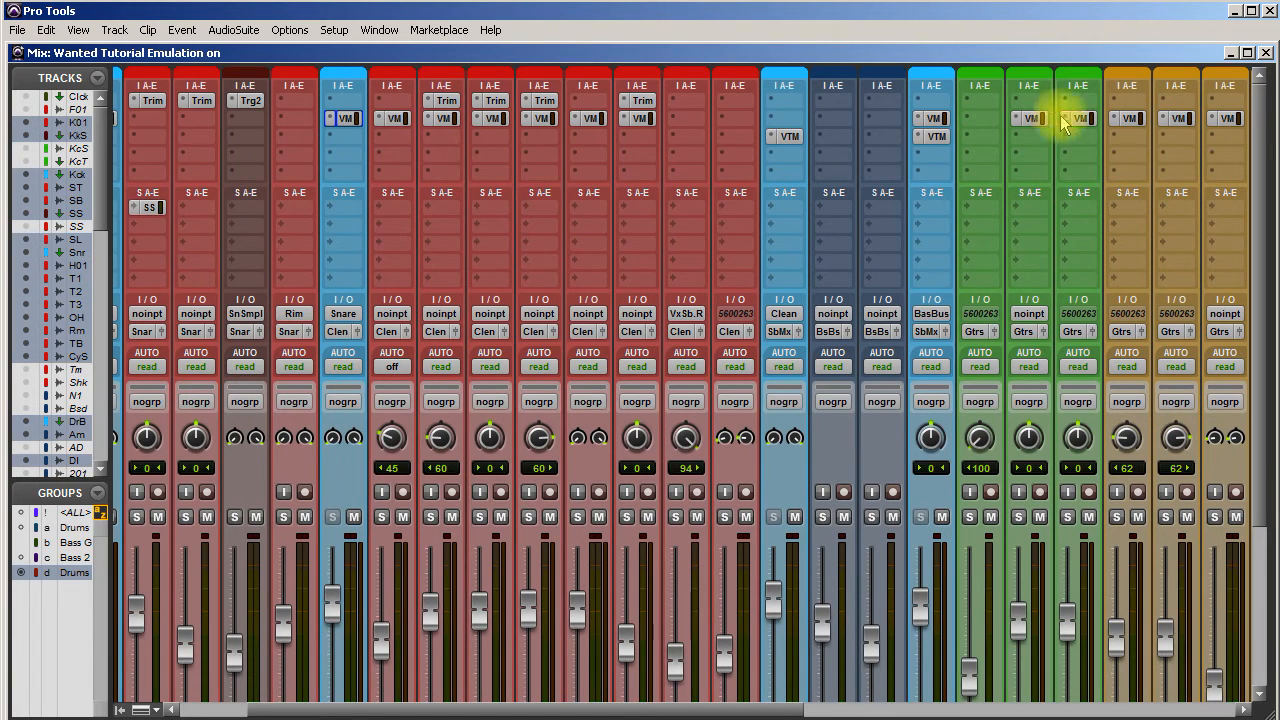
drag(700, 712, 1124, 710)
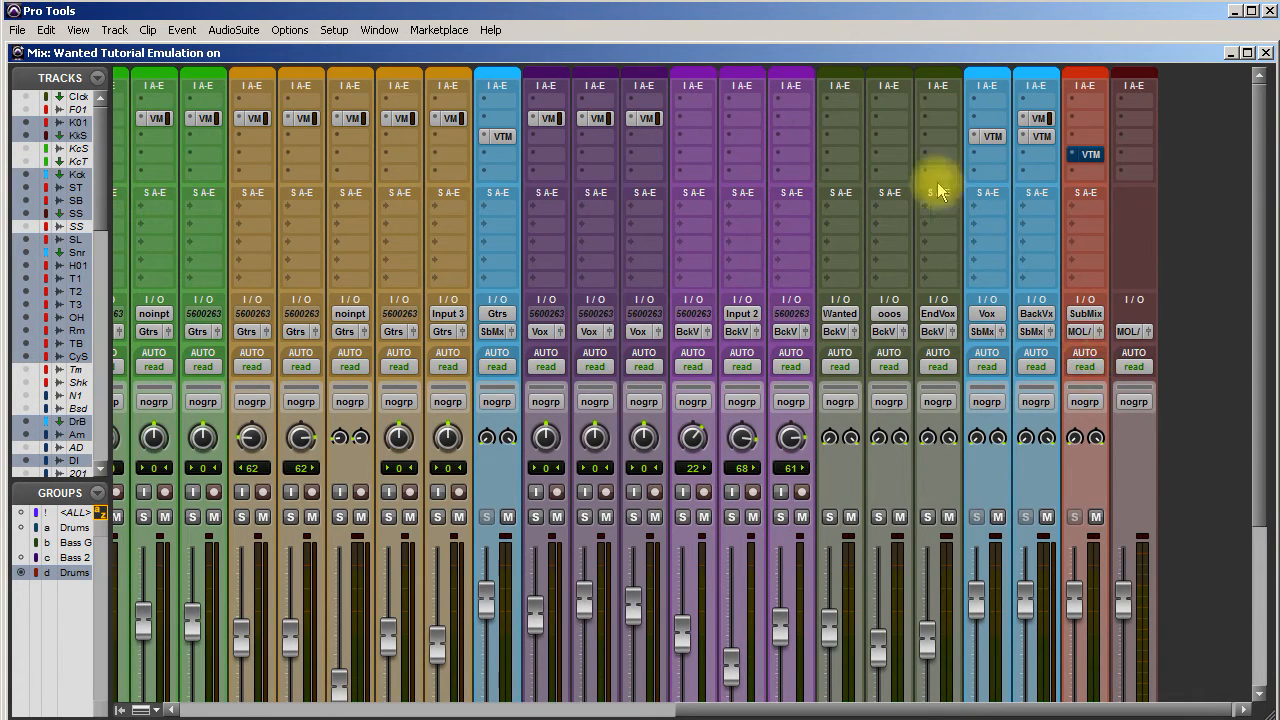
click(1040, 120)
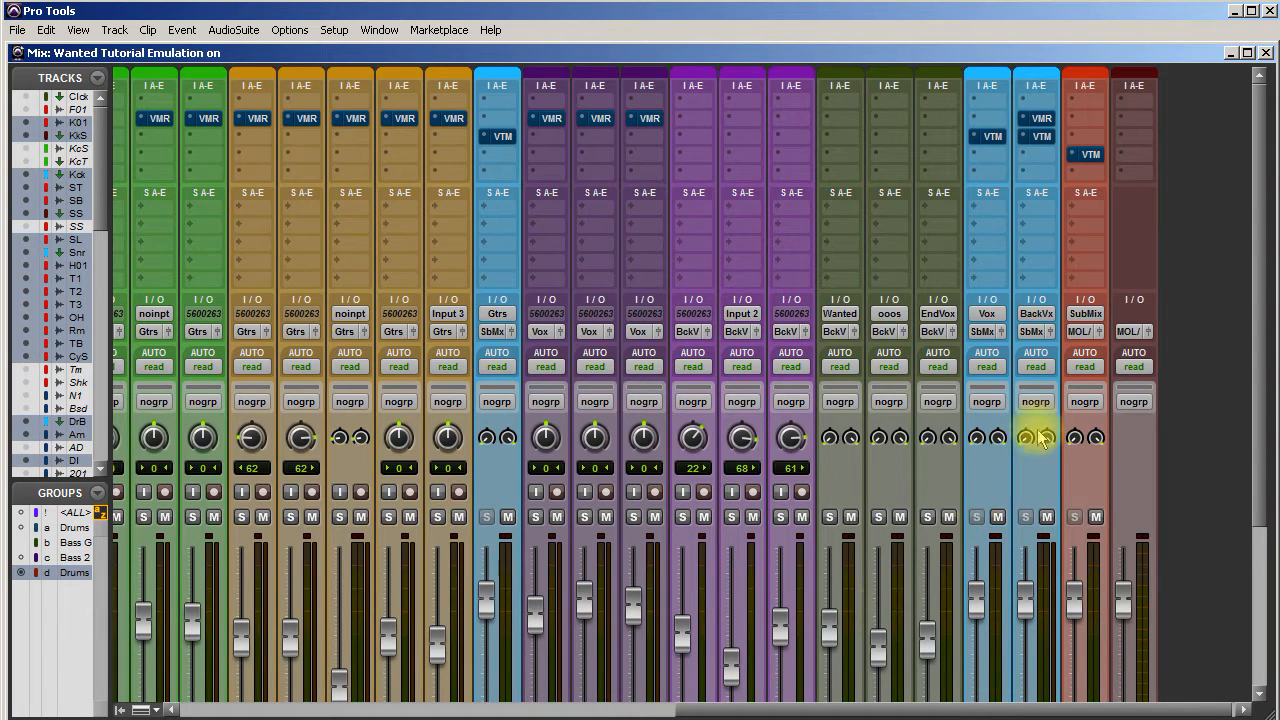
Open Virtual Tape Machines on the Gtrs bus and review its calibration, noise reduction and group settings
drag(1257, 434, 1271, 457)
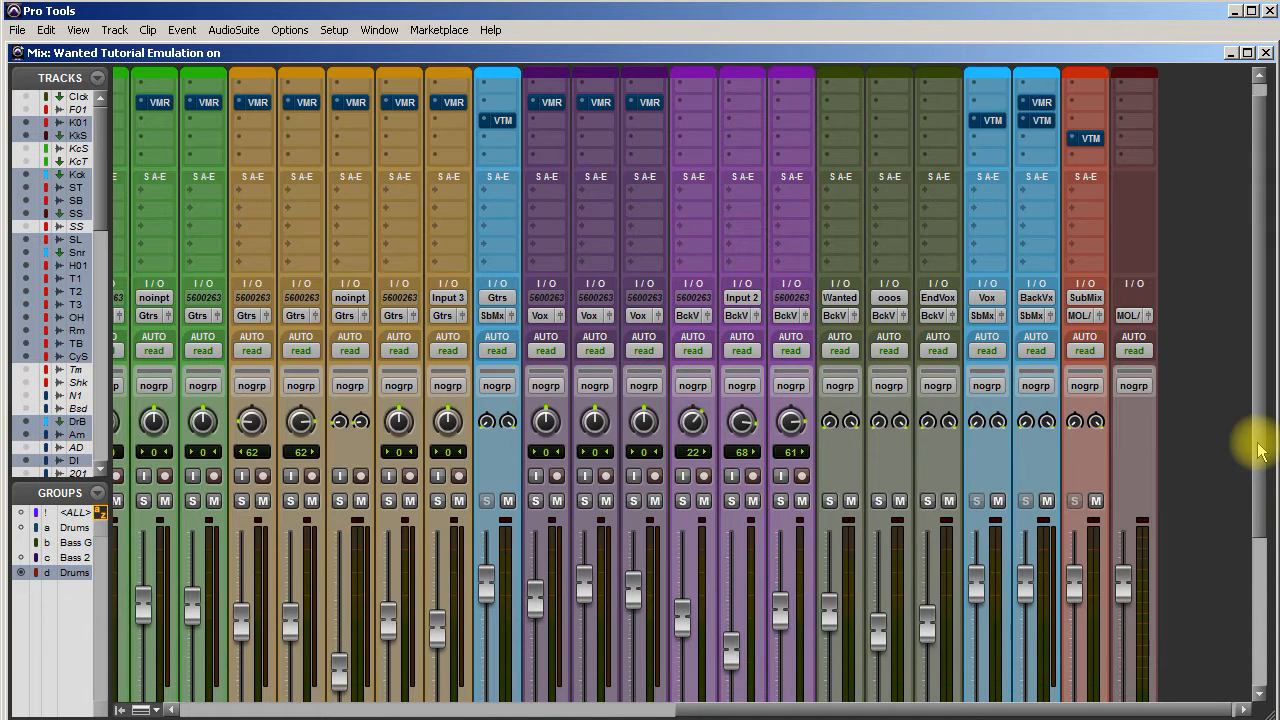
mouse_move(1257, 434)
mouse_down()
mouse_move(1275, 544)
mouse_move(1273, 418)
mouse_up()
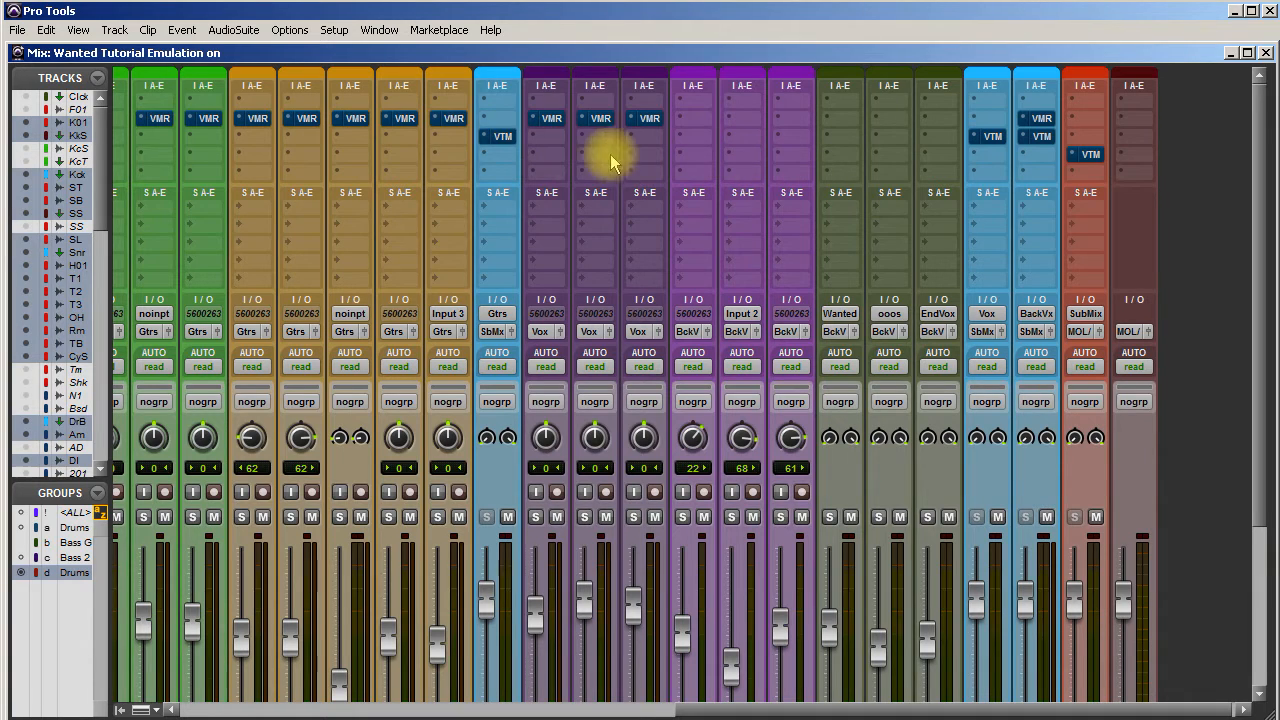
click(504, 139)
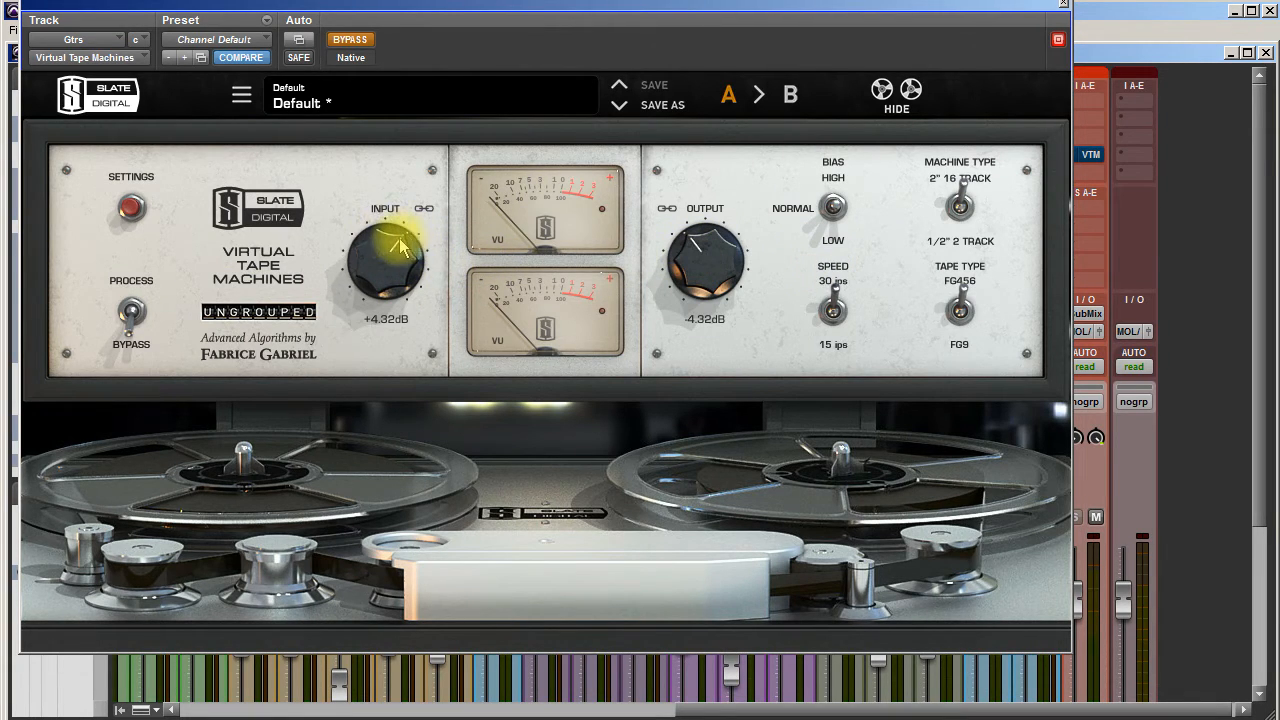
click(127, 205)
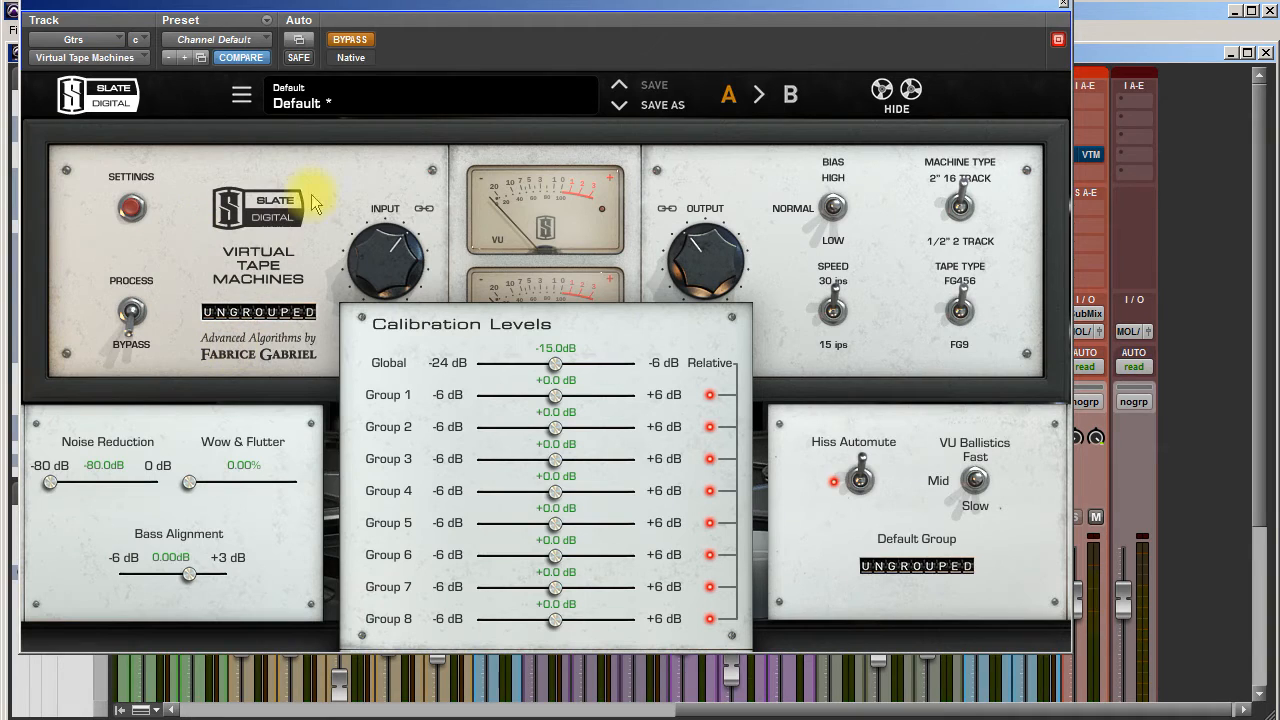
click(364, 180)
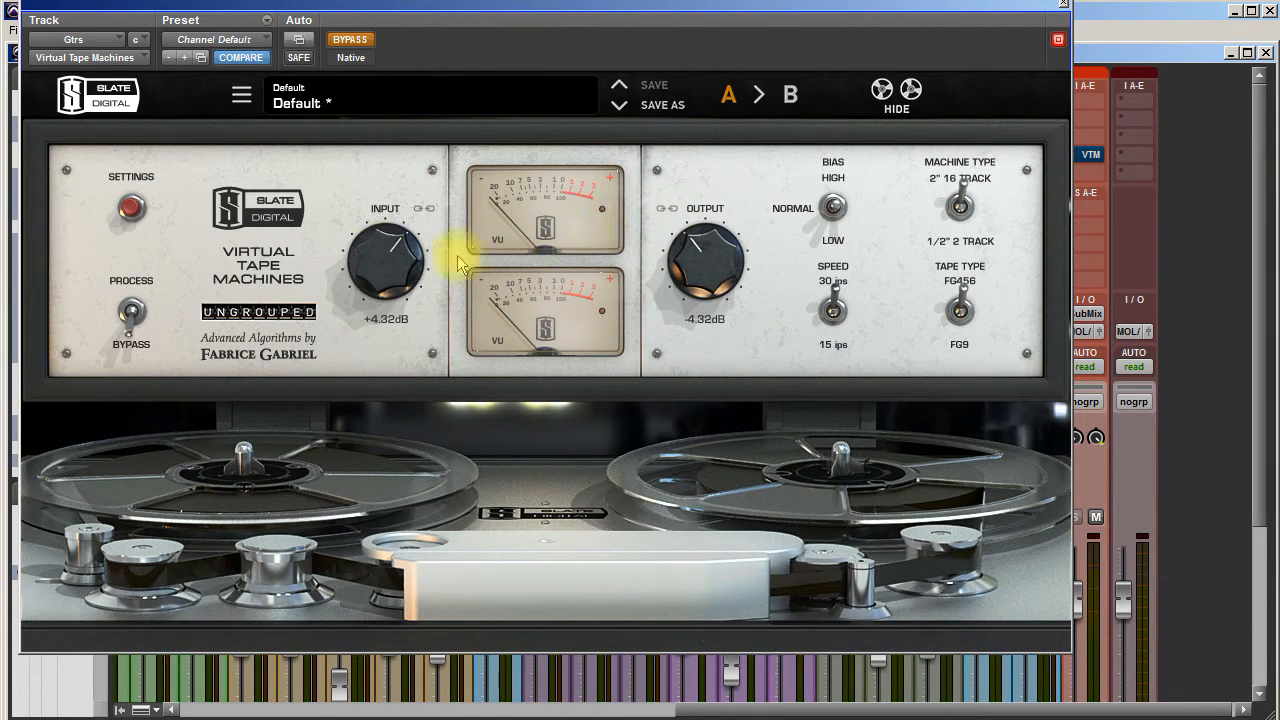
Set the Gtrs tape machine's output to -3.78 dB independently of its input, and relink the two levels
mouse_move(699, 266)
mouse_down()
mouse_move(698, 318)
mouse_move(705, 268)
mouse_up()
click(667, 210)
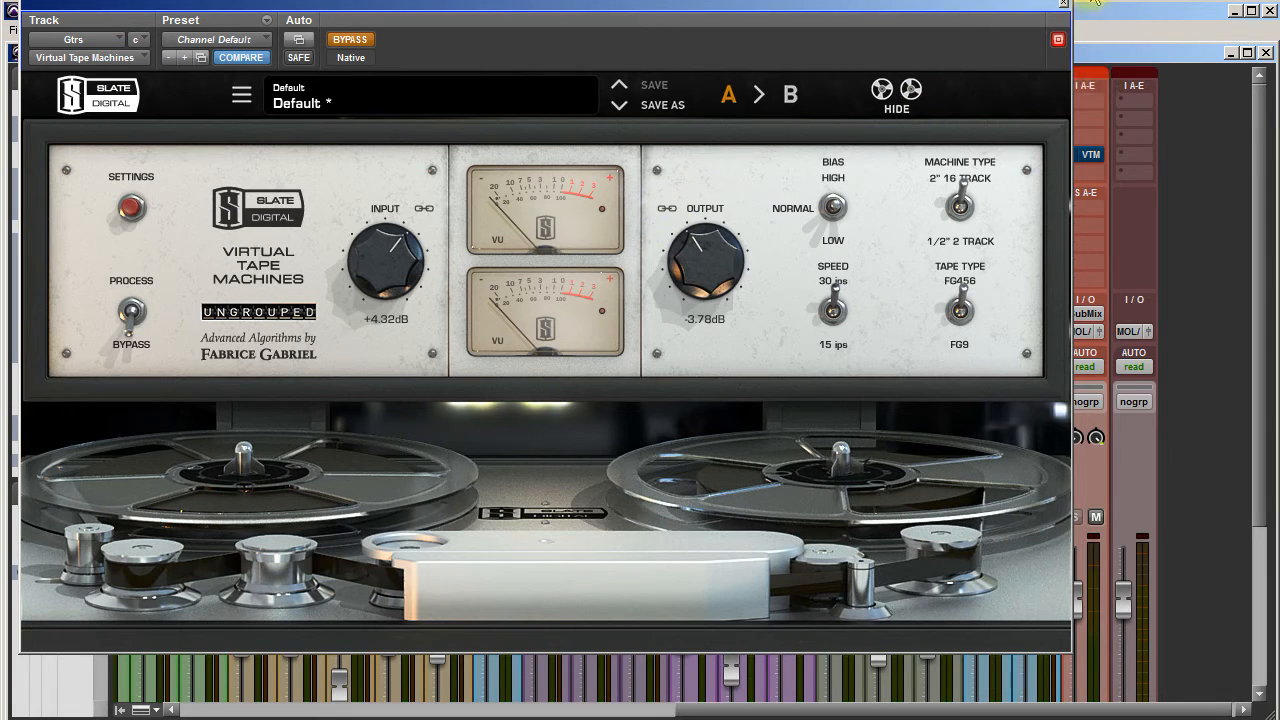
Close the Gtrs tape machine window and reactivate the Virtual Mix Rack and Virtual Tape Machines inserts across the channels and group buses, except on SubMix
click(1067, 10)
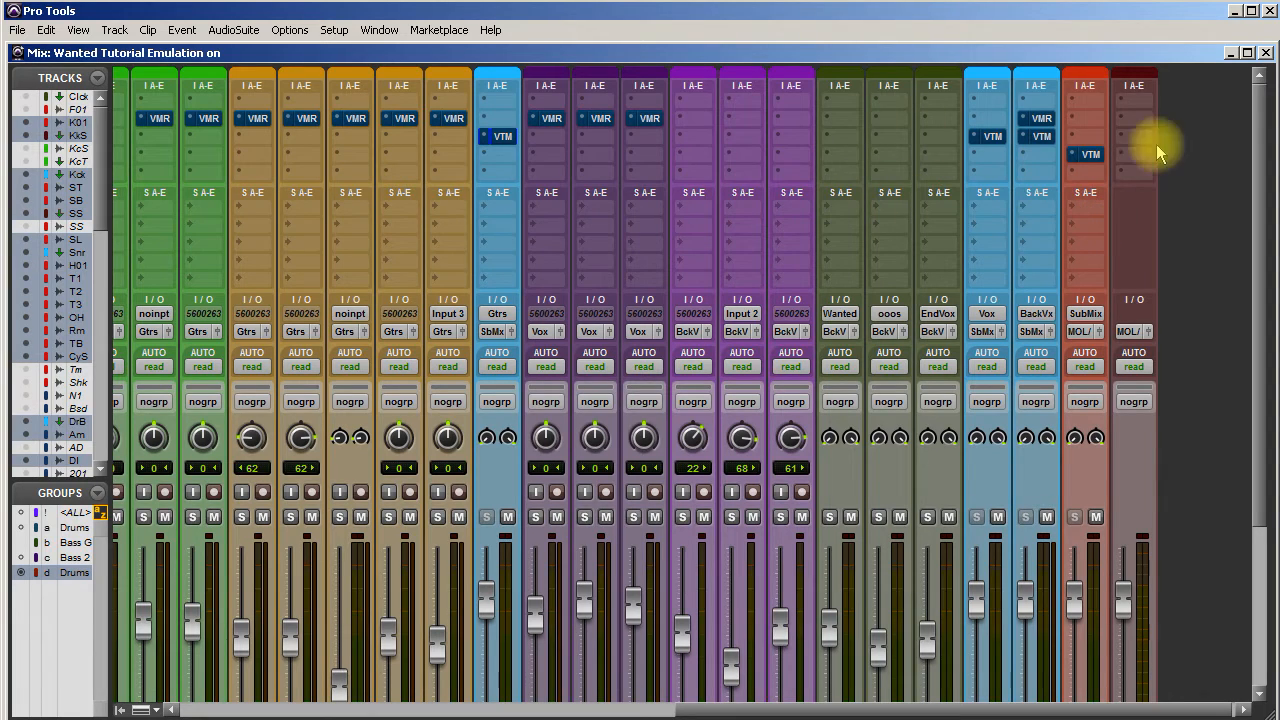
ctrl+alt+click(1046, 119)
ctrl+alt+click(1051, 139)
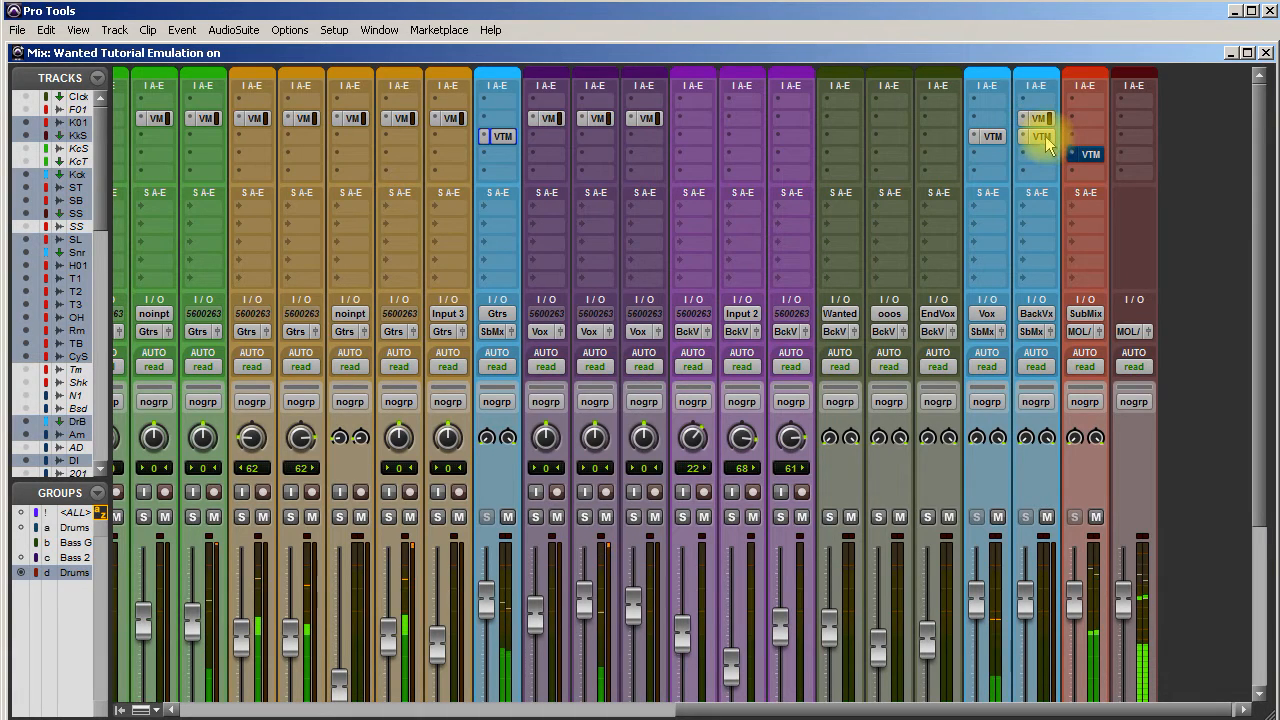
Compare the playing mix with and without emulation by repeatedly bypassing and reactivating all Virtual Mix Rack and group-bus Virtual Tape Machines inserts, ending bypassed
ctrl+alt+click(1046, 138)
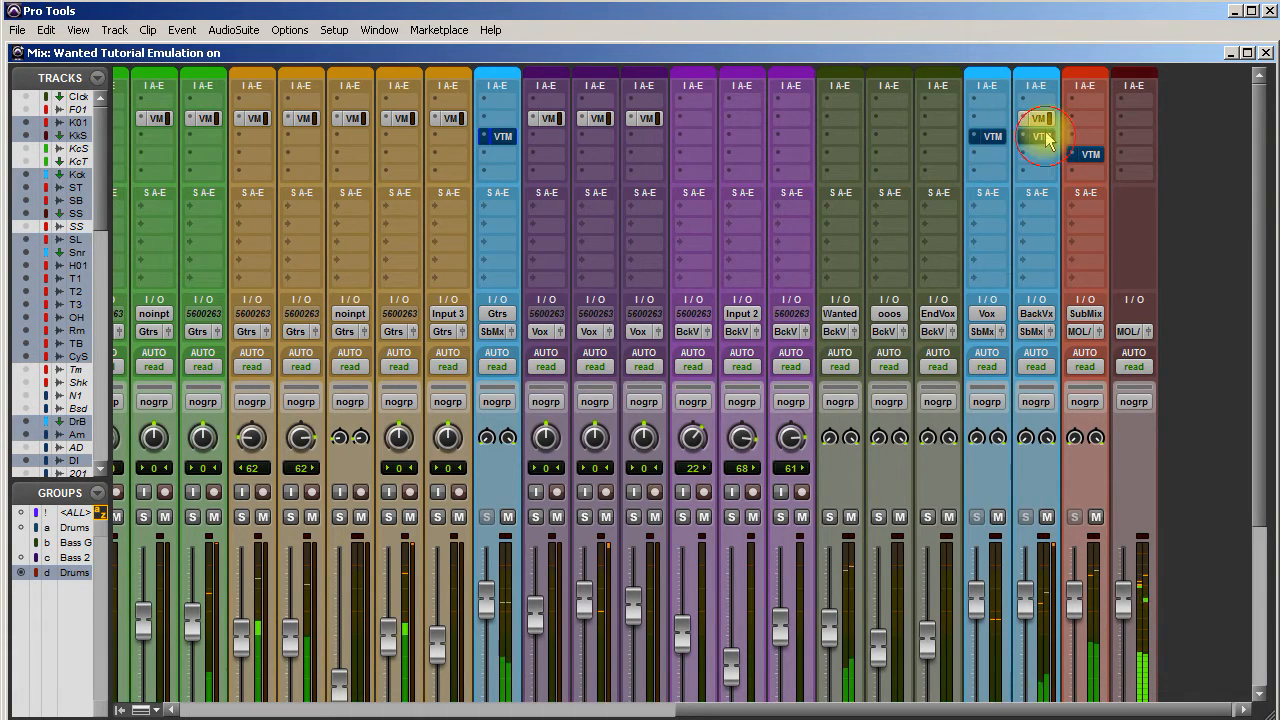
ctrl+alt+click(1045, 120)
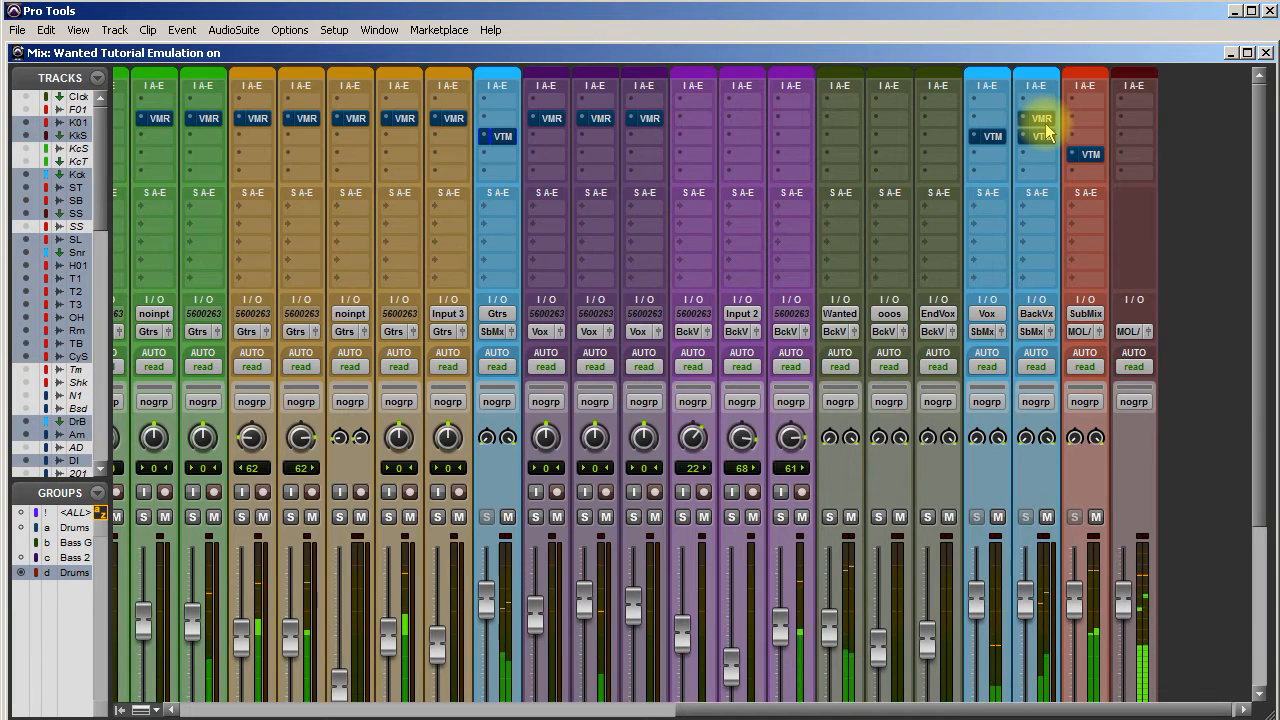
ctrl+alt+click(1044, 122)
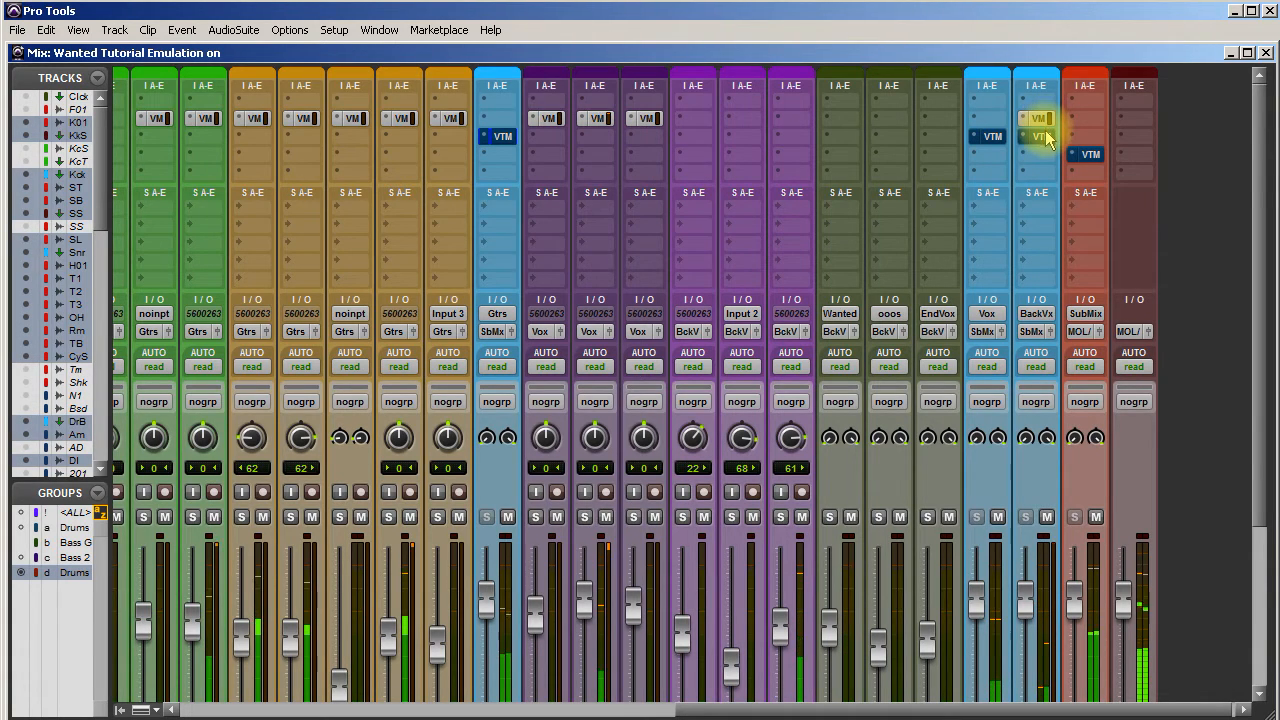
ctrl+alt+click(1045, 138)
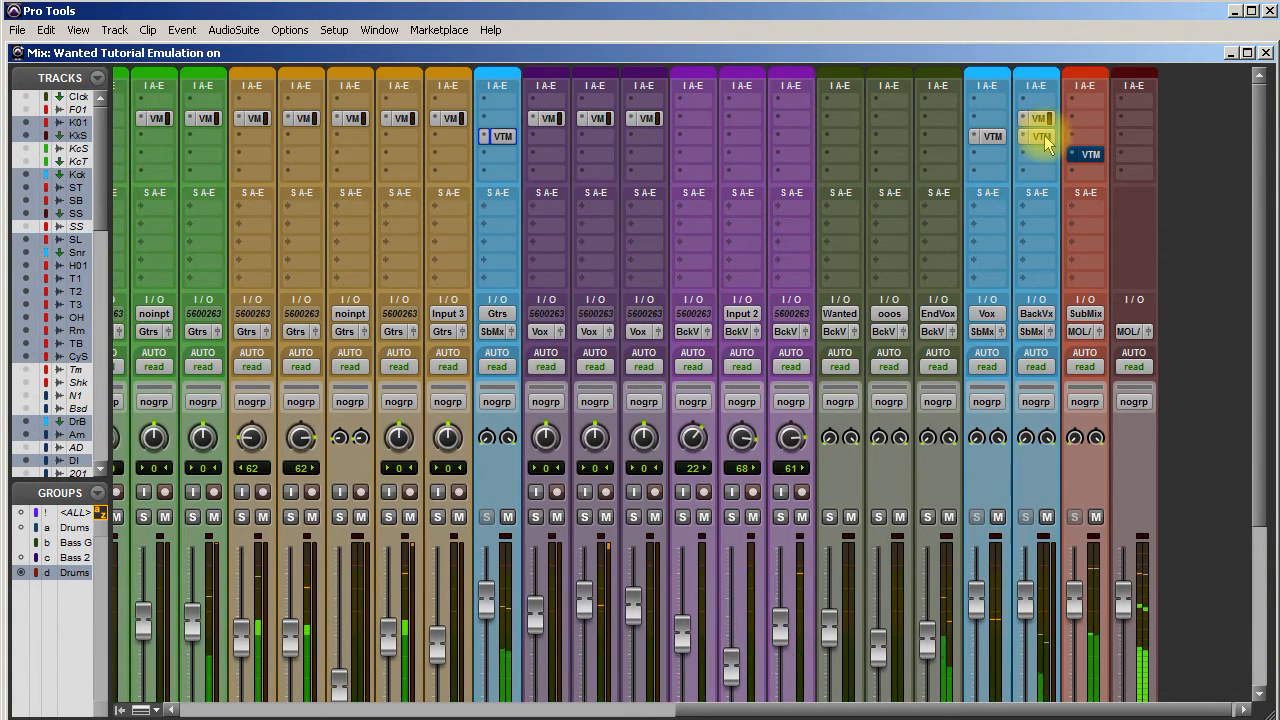
ctrl+alt+click(1045, 138)
ctrl+alt+click(1040, 120)
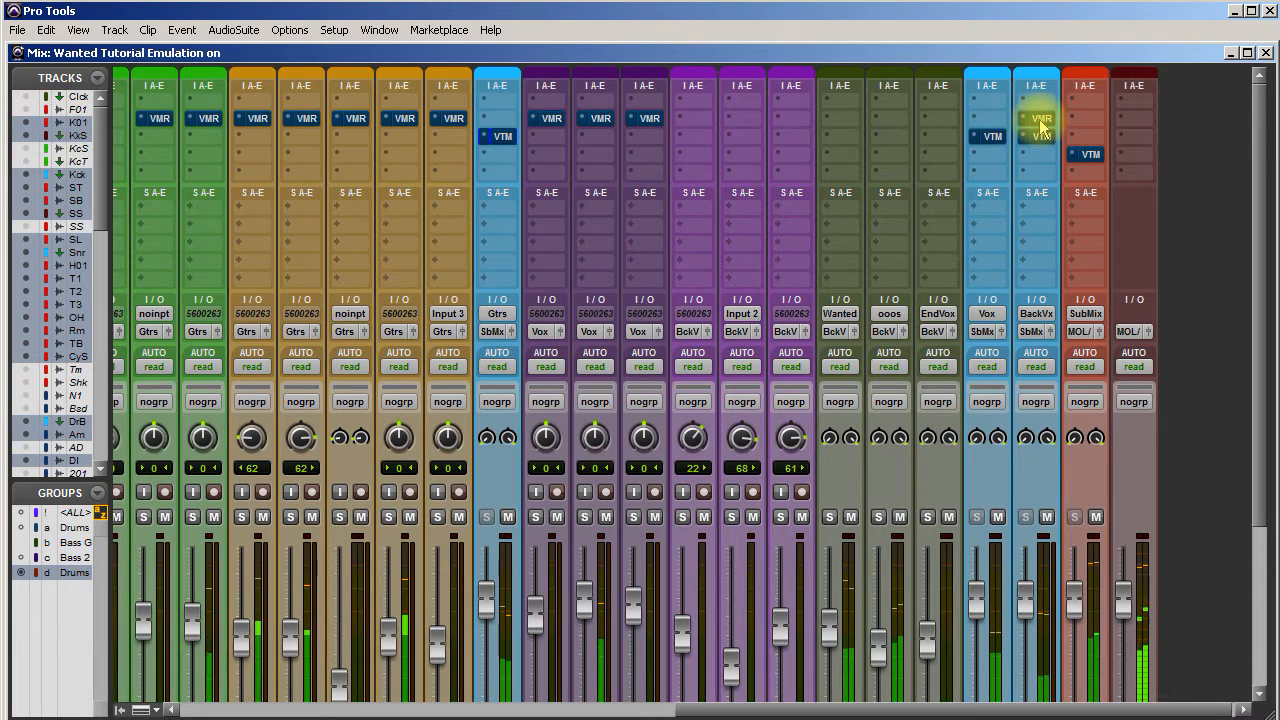
ctrl+alt+click(1041, 122)
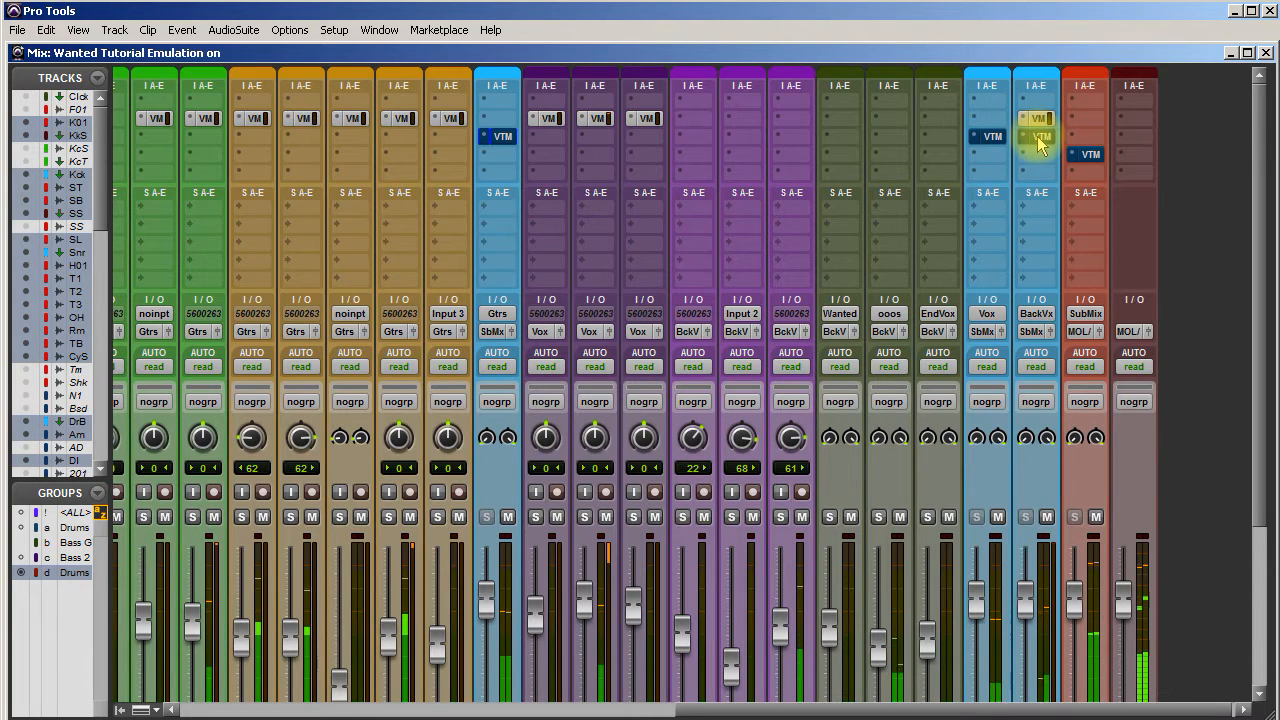
ctrl+alt+click(1041, 138)
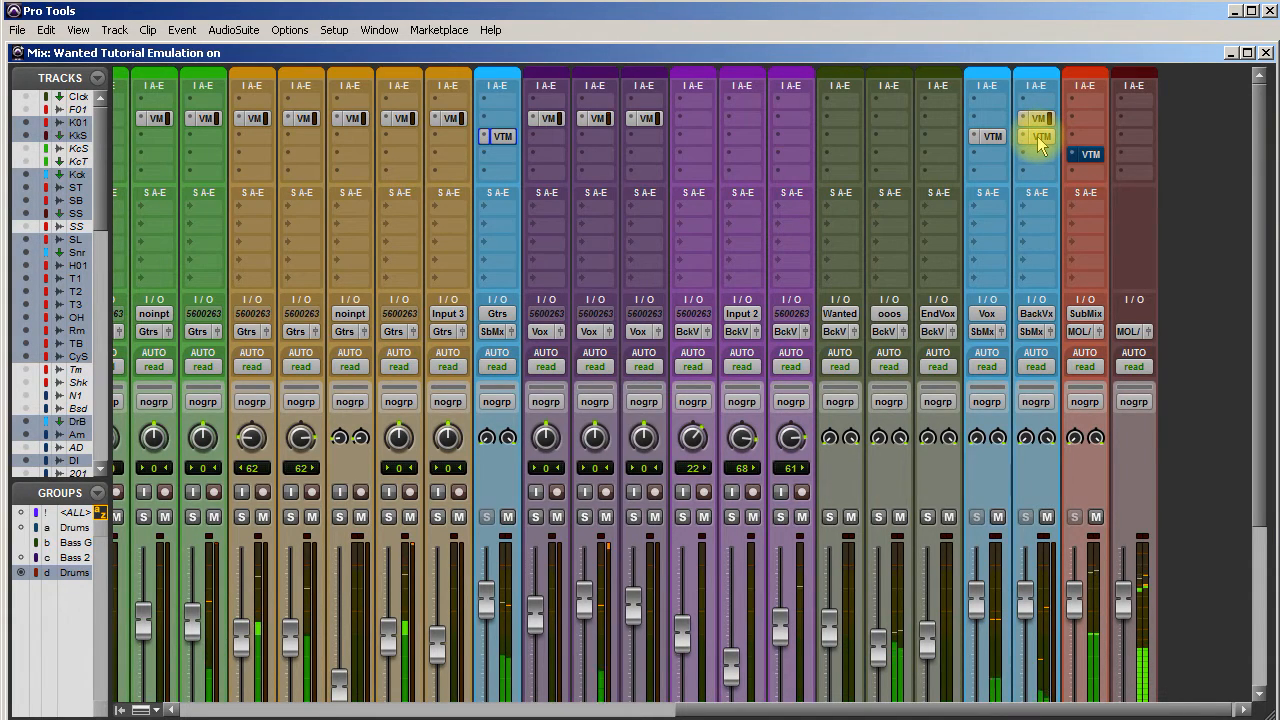
ctrl+alt+click(1041, 138)
ctrl+alt+click(1041, 122)
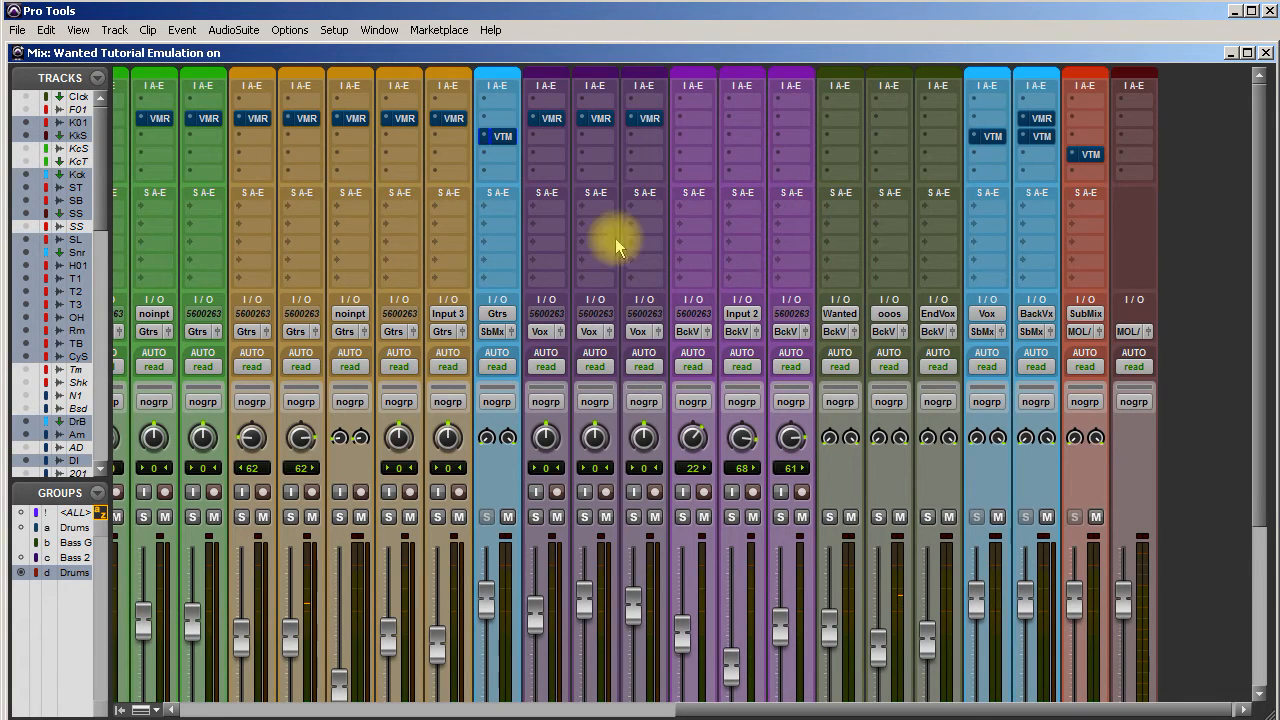
scroll(486, 250, down, 3)
scroll(483, 256, up, 3)
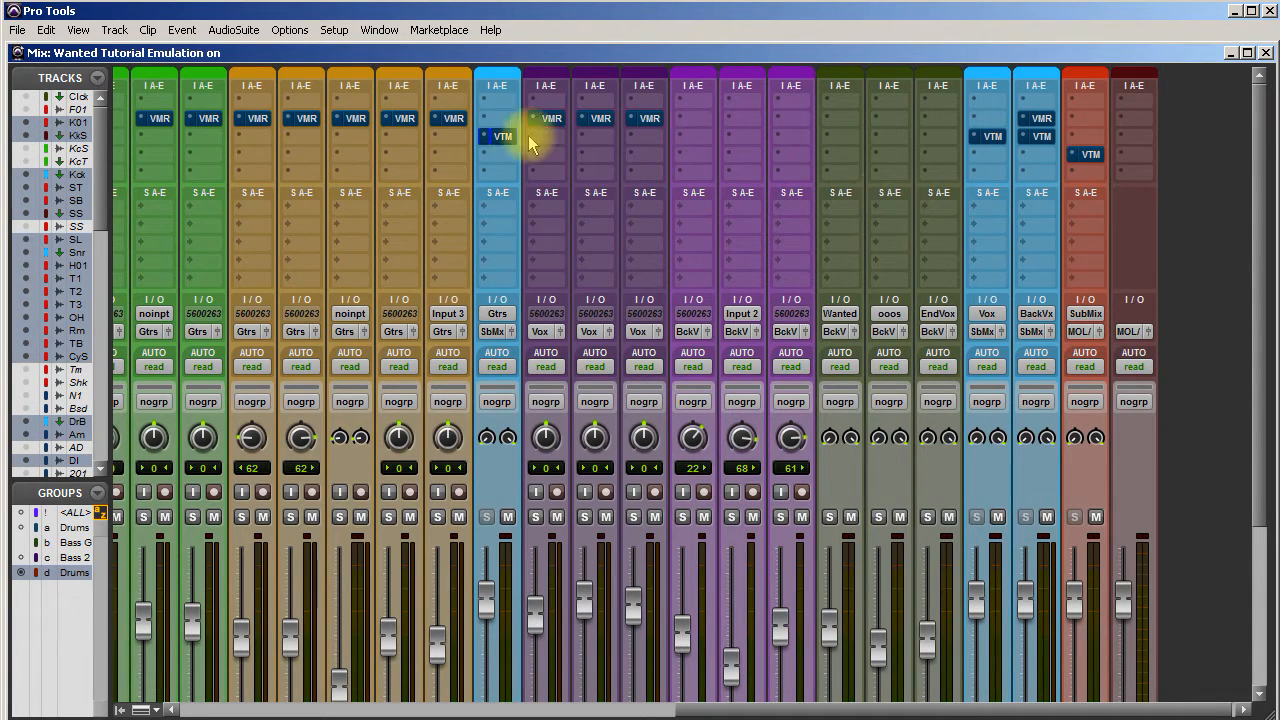
scroll(623, 286, down, 2)
scroll(623, 289, up, 2)
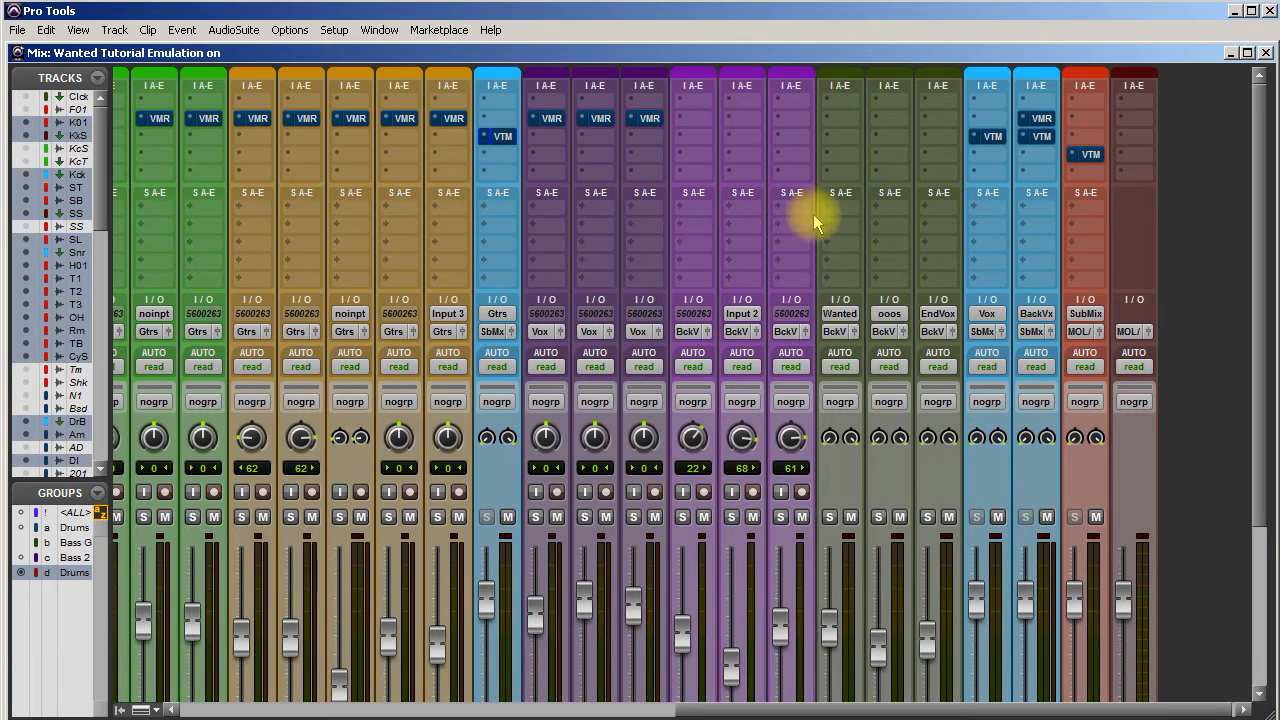
scroll(803, 310, down, 5)
scroll(803, 310, up, 5)
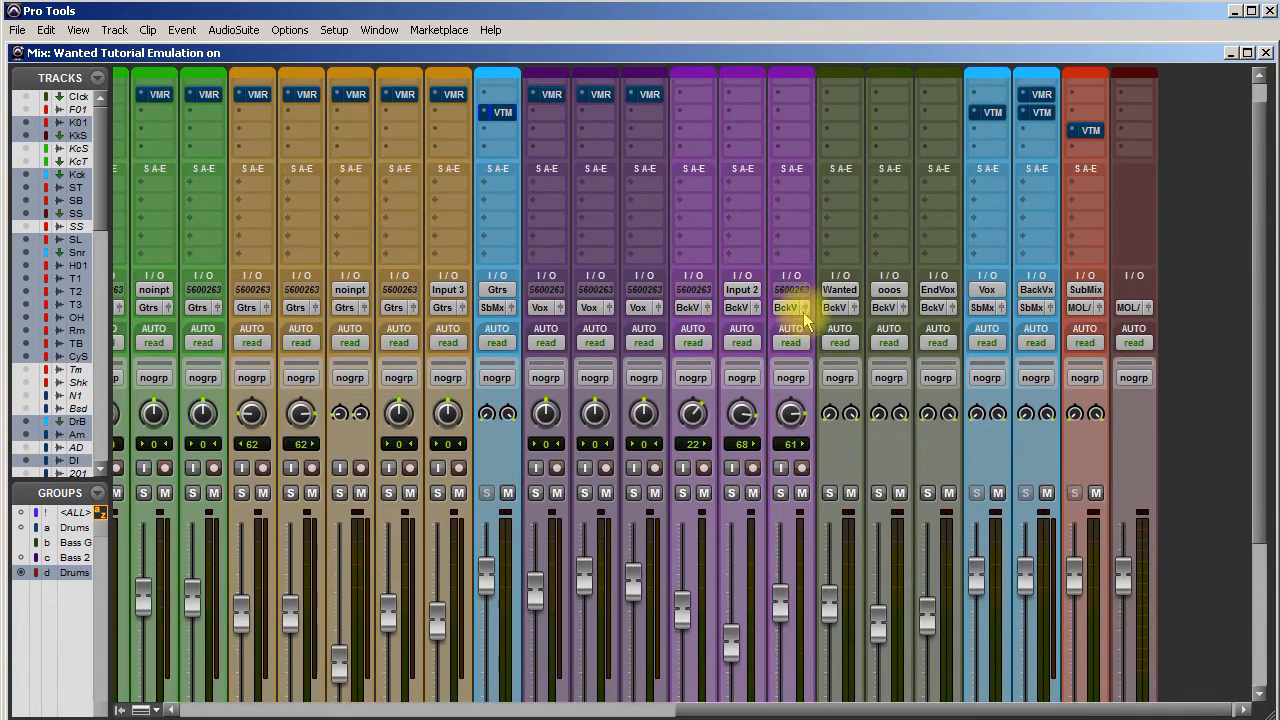
scroll(803, 318, up, 1)
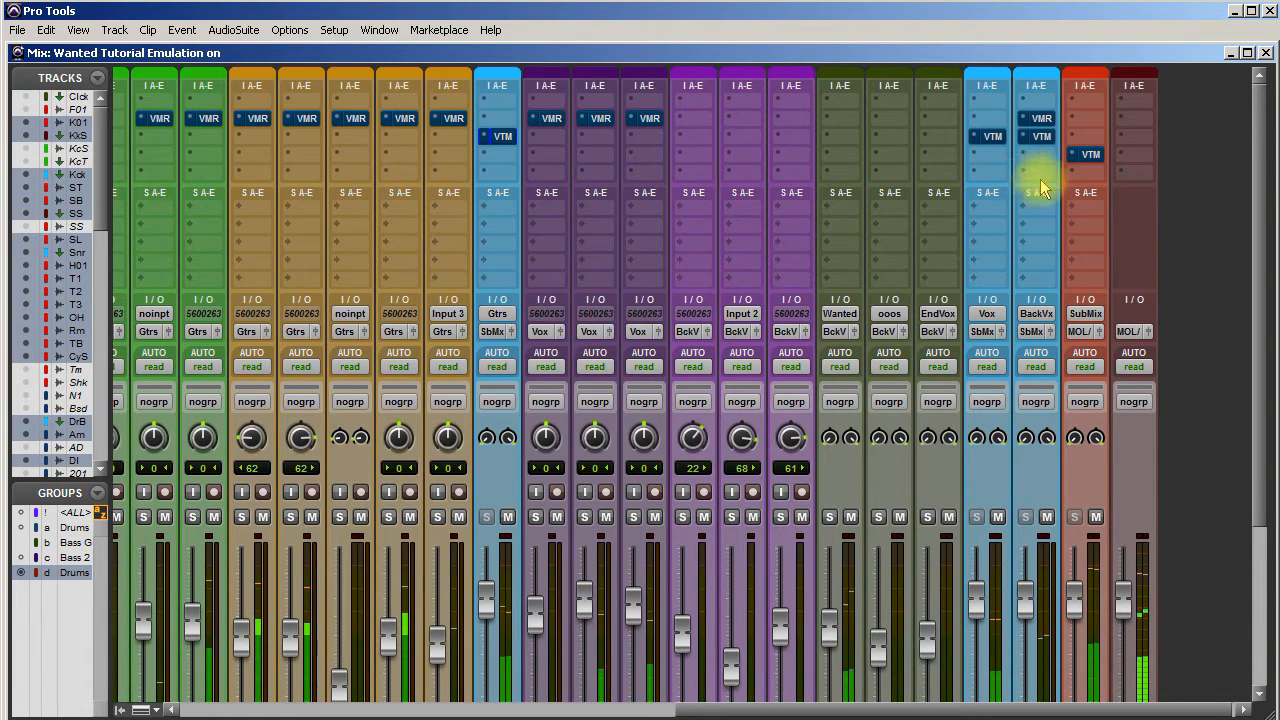
During playback, switch the console and tape emulation inserts across the channels and group buses in and out twice to compare the sound
ctrl+alt+click(1041, 120)
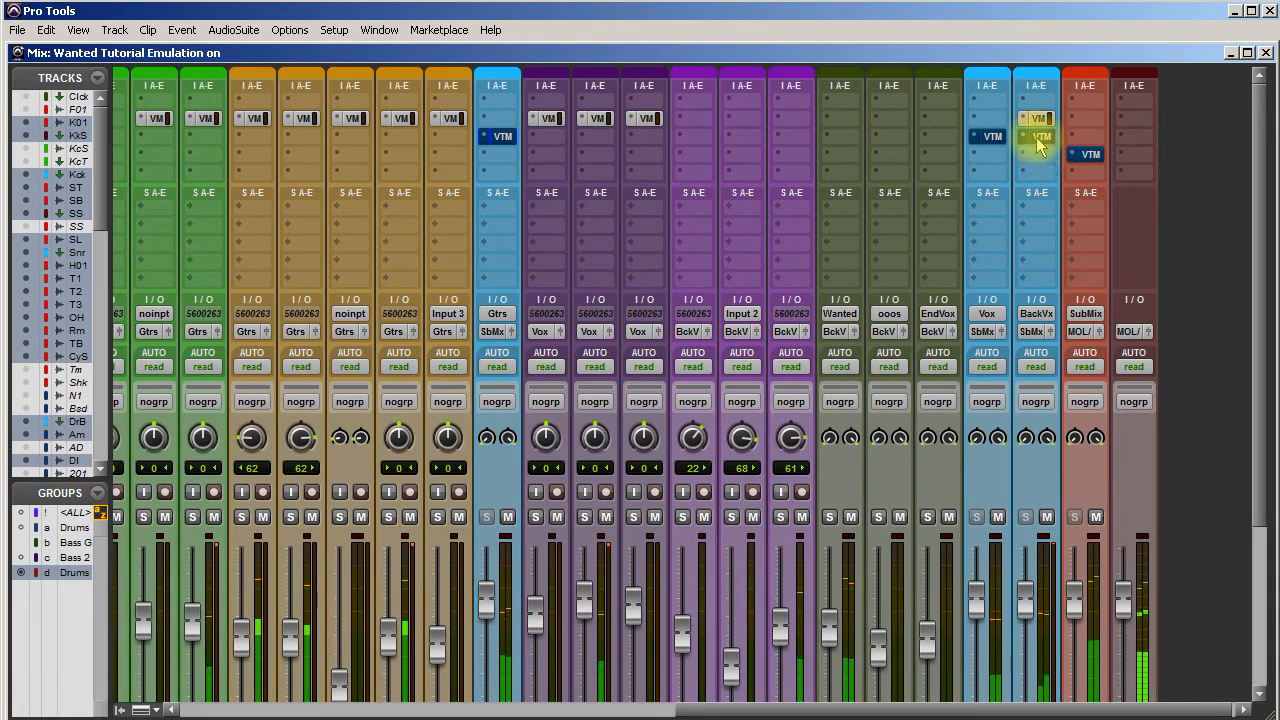
ctrl+alt+click(1040, 138)
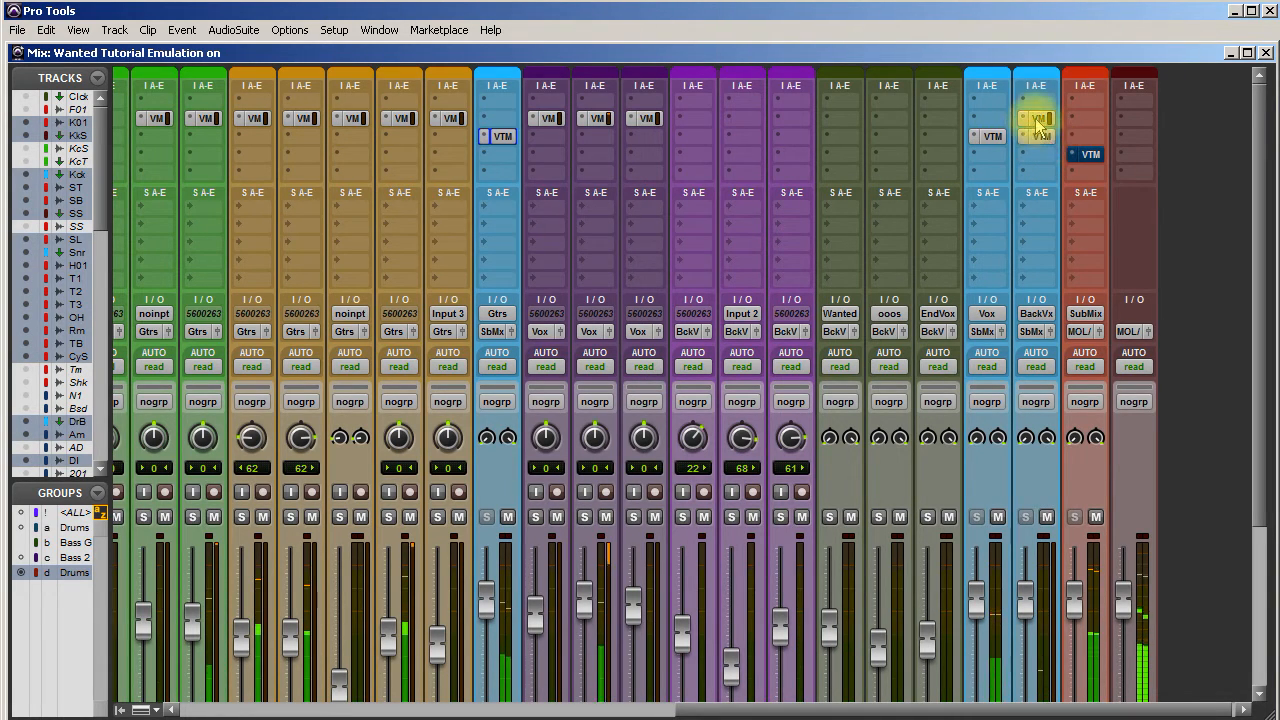
ctrl+alt+click(1040, 138)
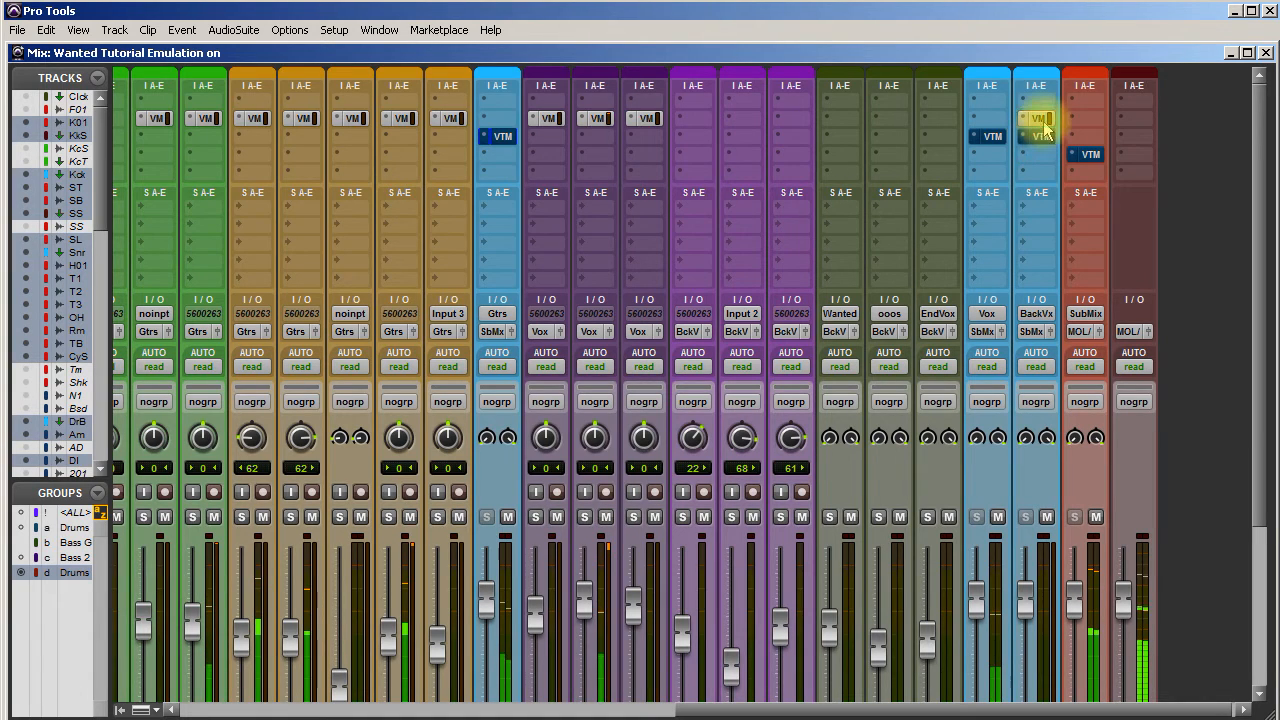
ctrl+alt+click(1042, 120)
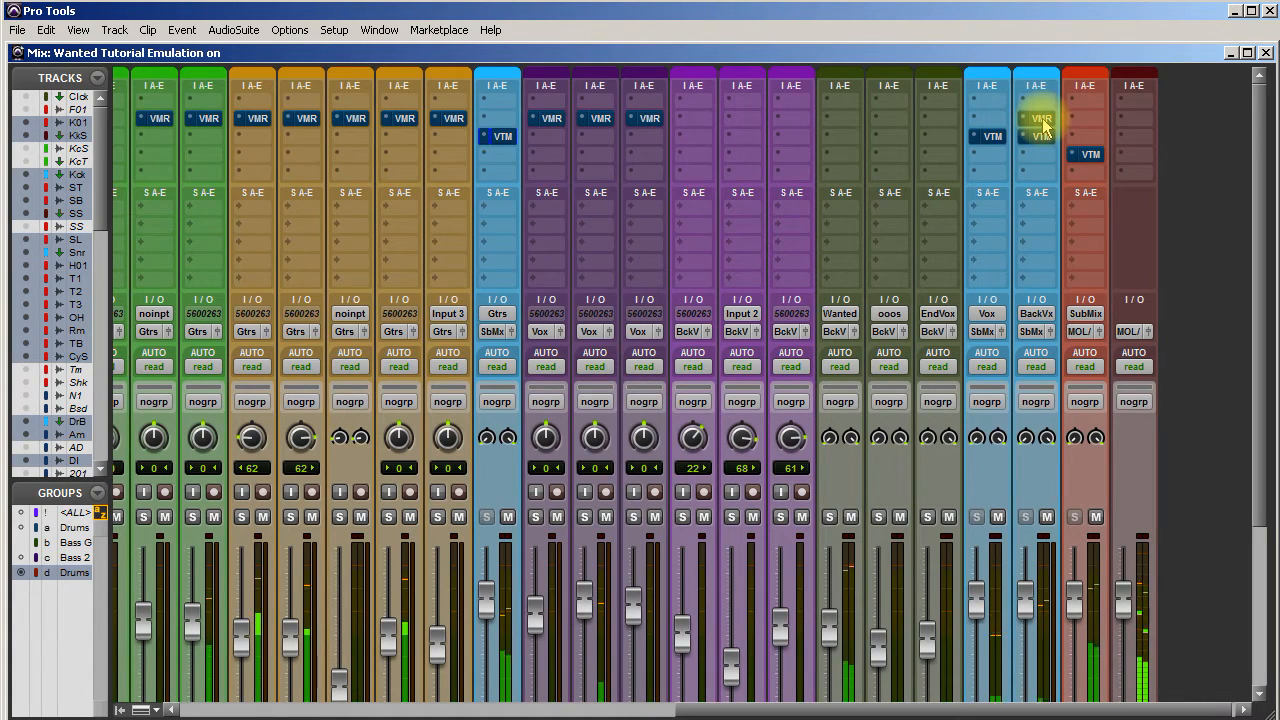
ctrl+alt+click(1042, 120)
ctrl+alt+click(1040, 138)
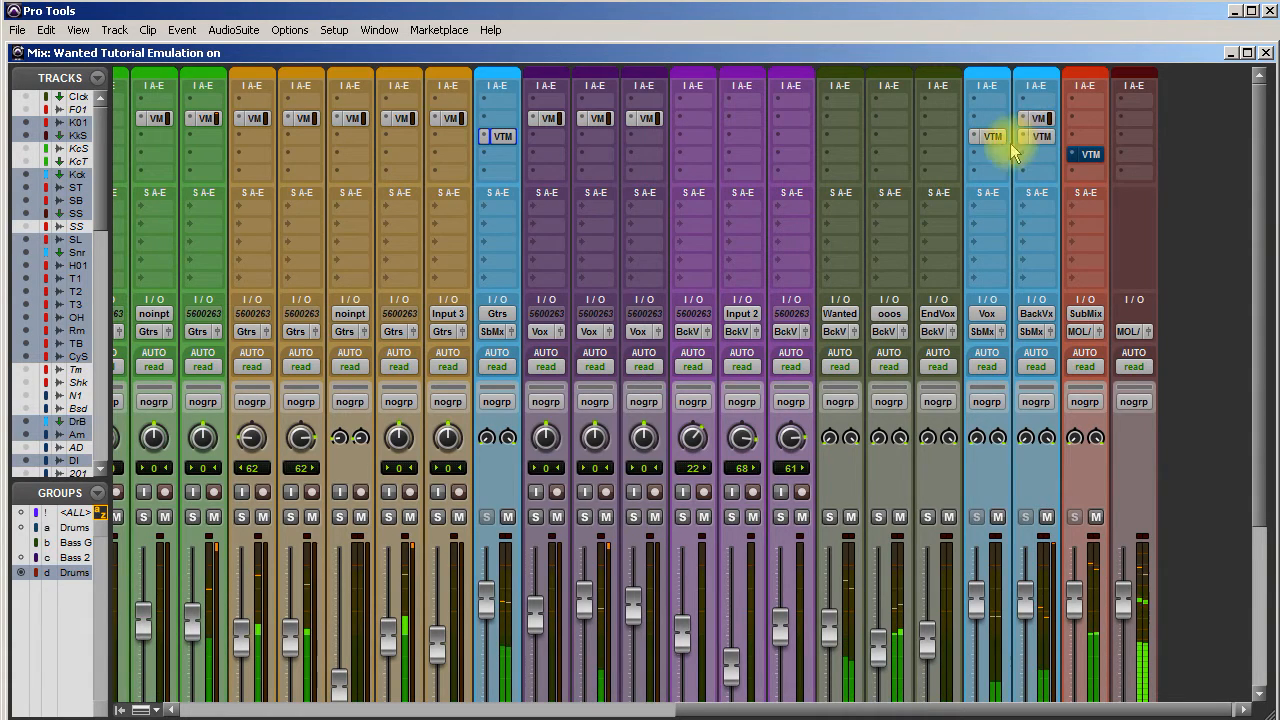
ctrl+alt+click(1041, 136)
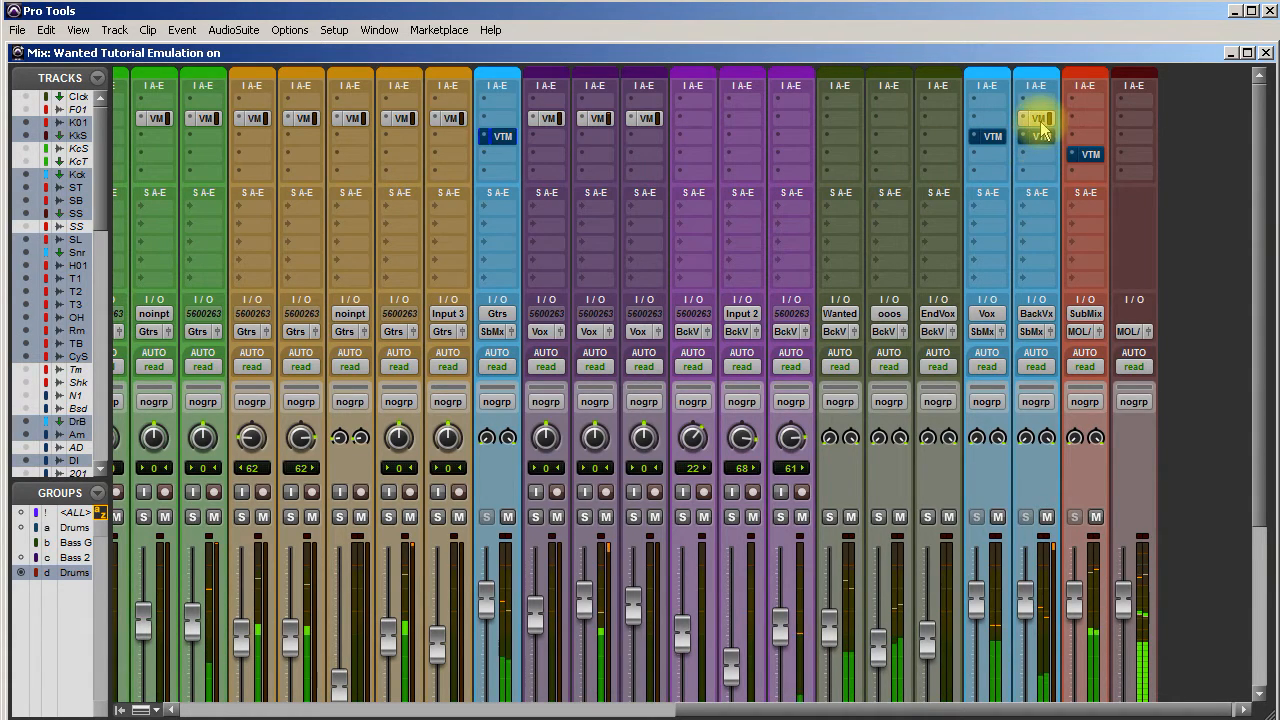
ctrl+alt+click(1042, 119)
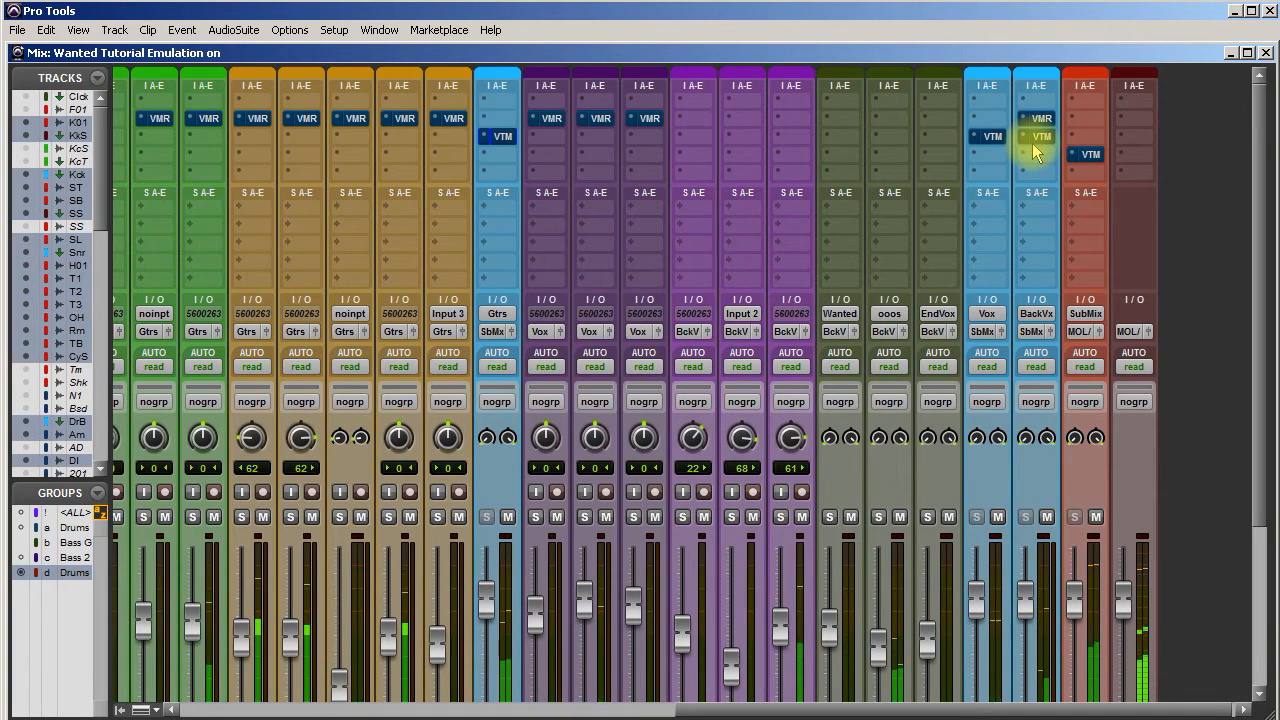
Continue the full-mix bypass comparison of Virtual Mix Rack and Virtual Tape Machines, leaving the channel and group-bus inserts active
ctrl+alt+click(1038, 117)
ctrl+alt+click(1040, 140)
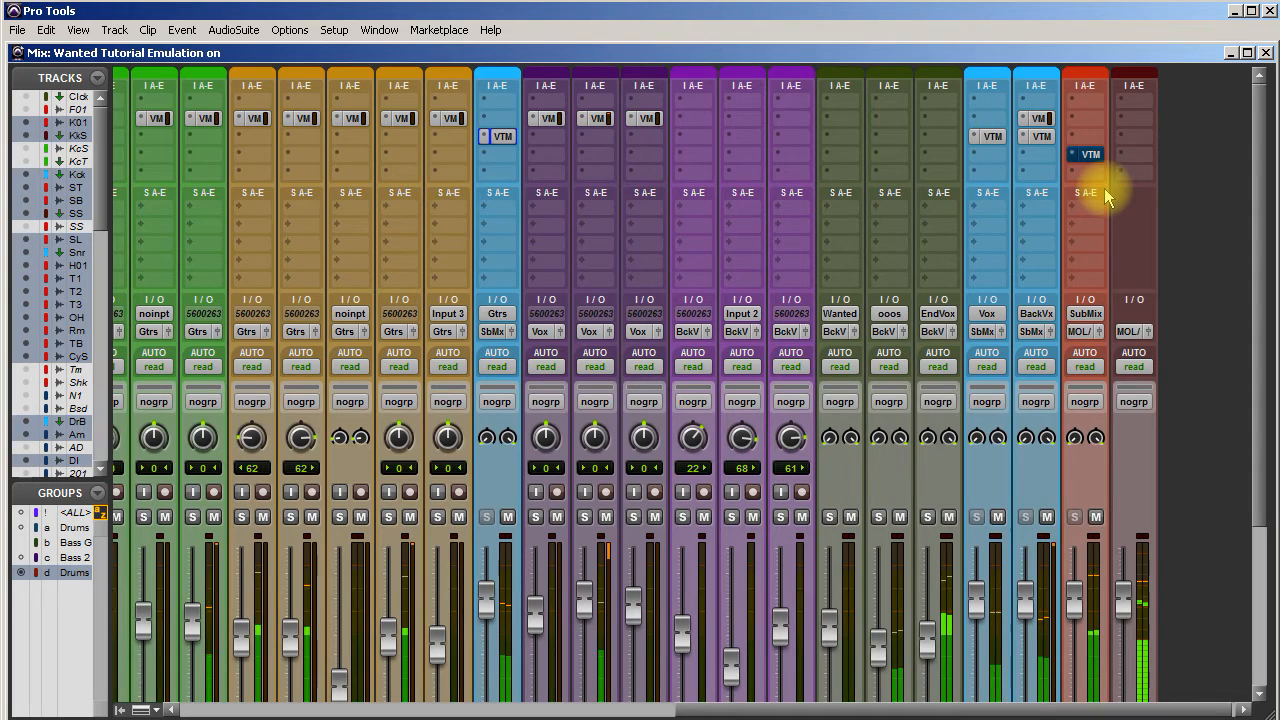
ctrl+alt+click(1040, 120)
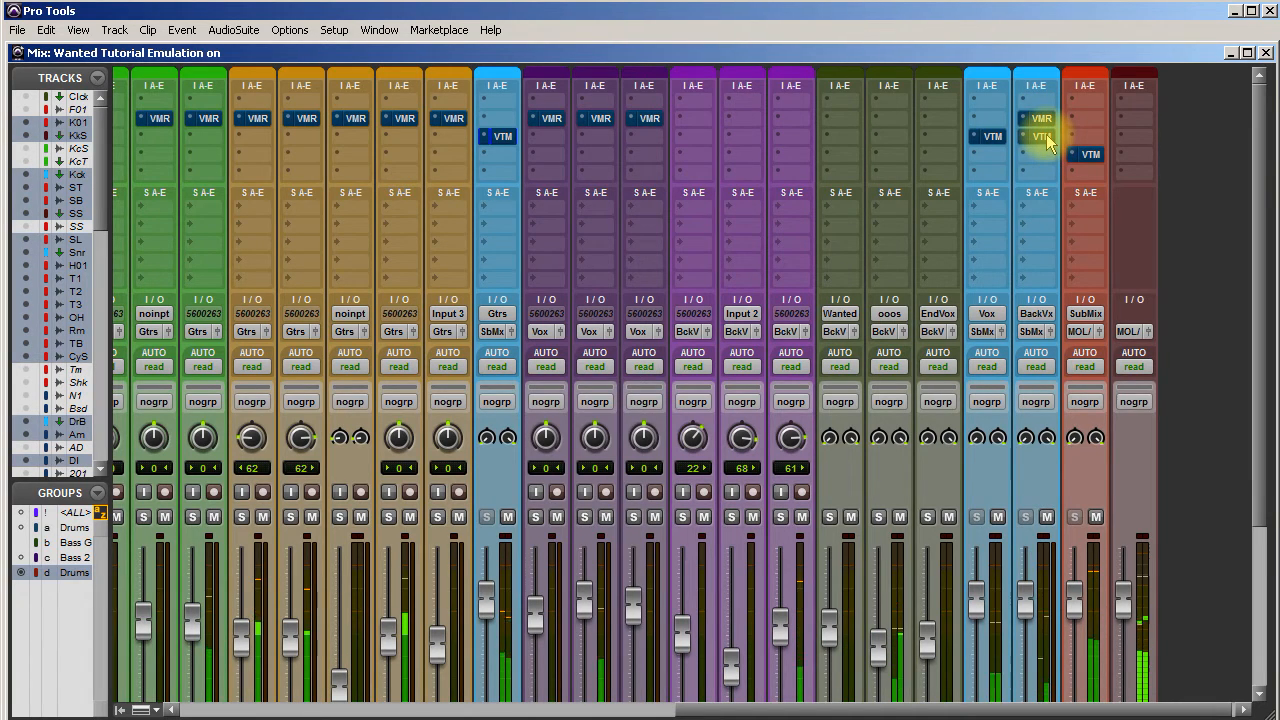
ctrl+alt+click(1047, 136)
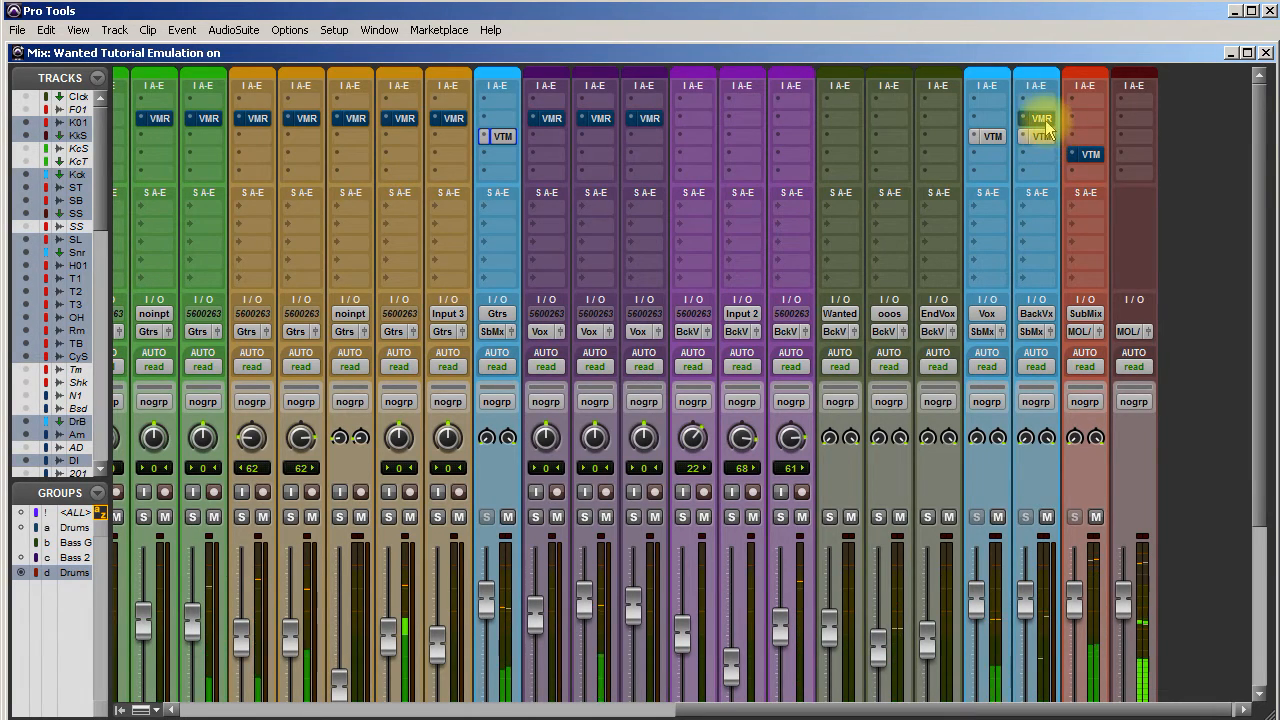
ctrl+alt+click(1045, 120)
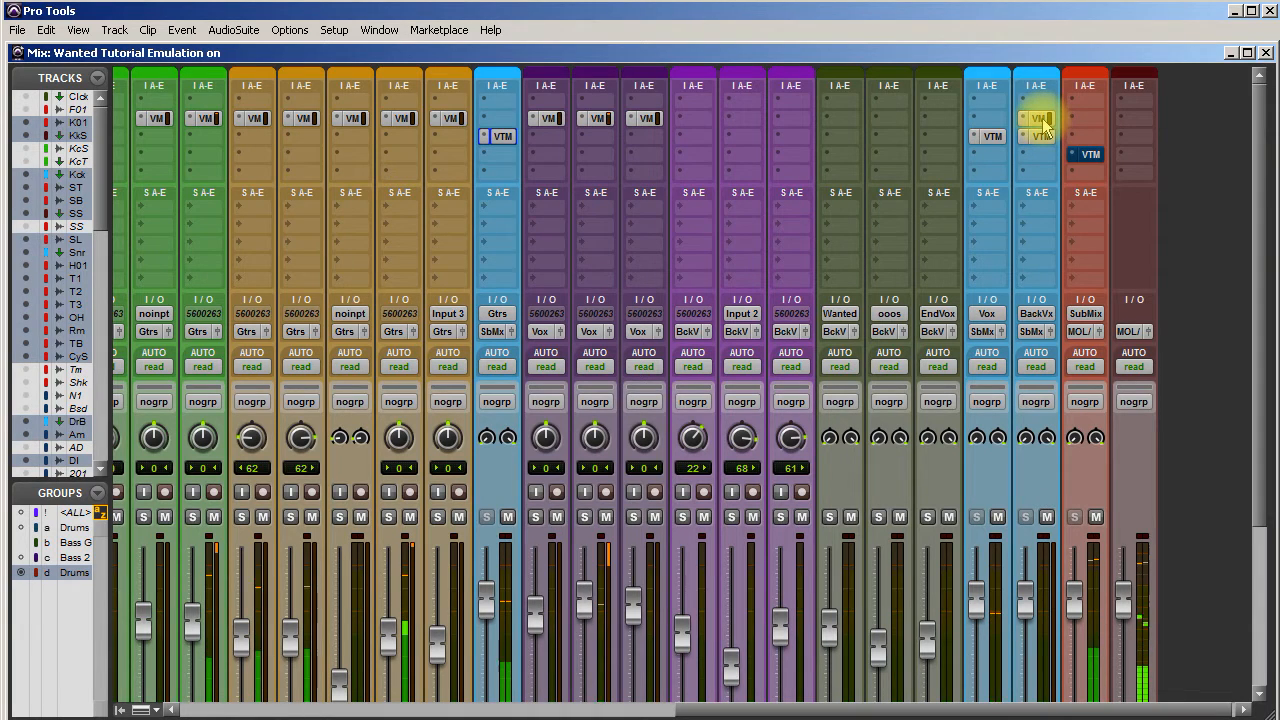
ctrl+alt+click(1040, 120)
ctrl+alt+click(1042, 137)
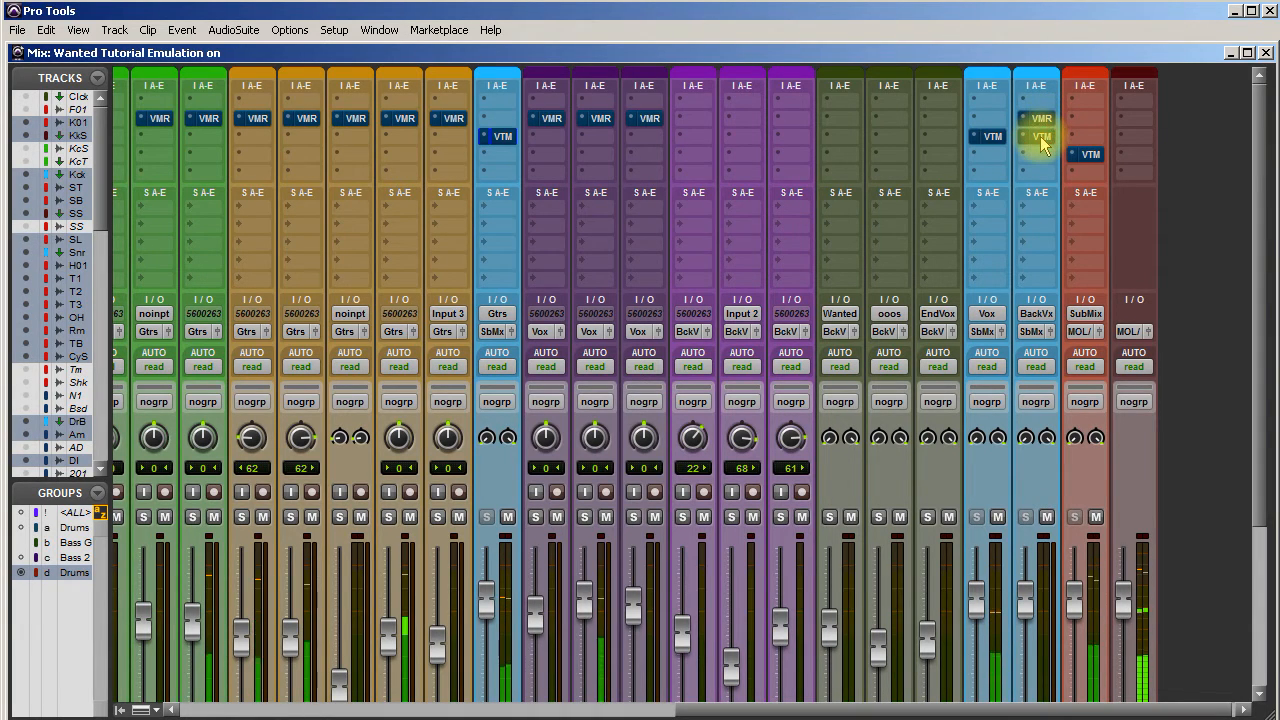
ctrl+alt+click(1041, 120)
ctrl+alt+click(1042, 137)
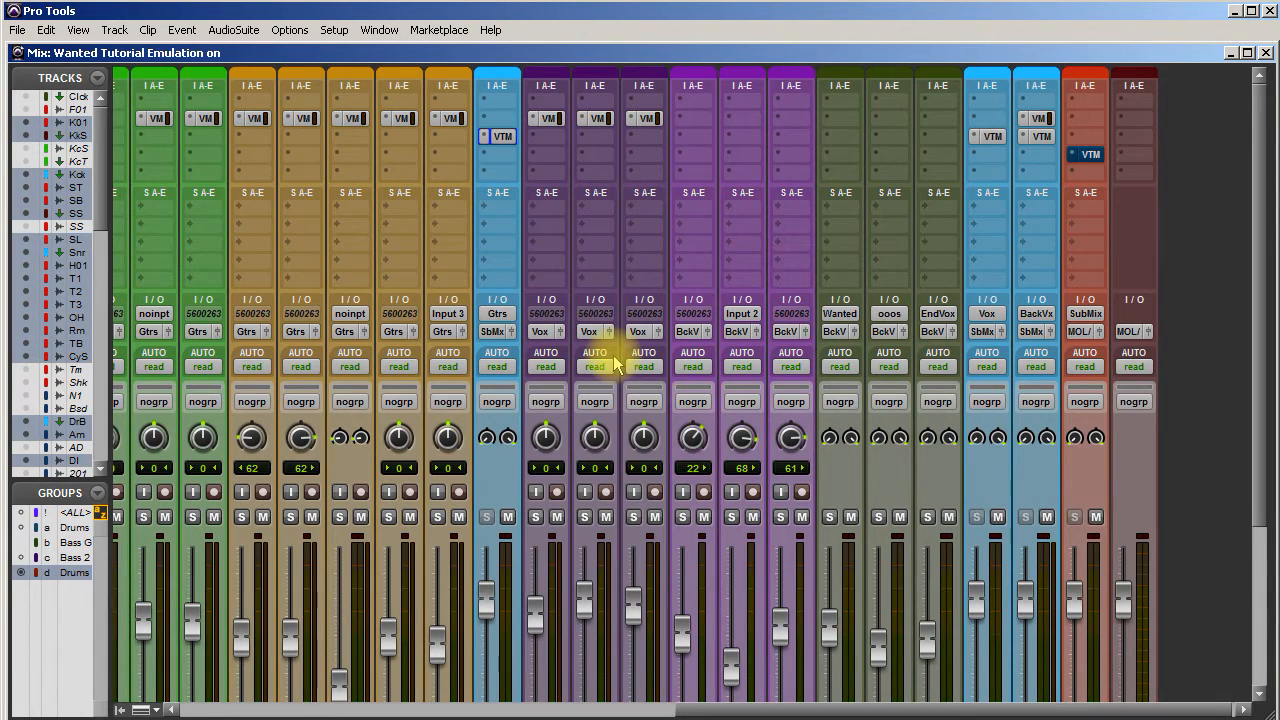
Solo the two orange guitar tracks panned 62 to opposite sides and start playback
click(241, 517)
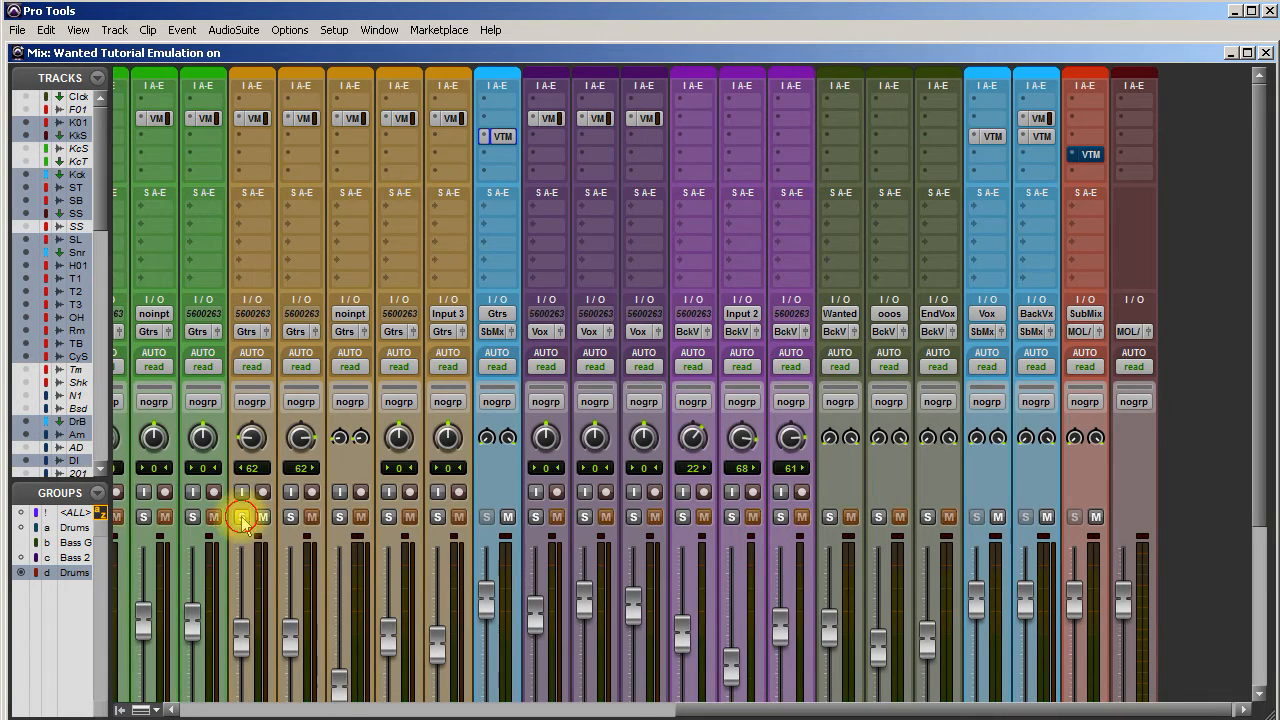
click(290, 517)
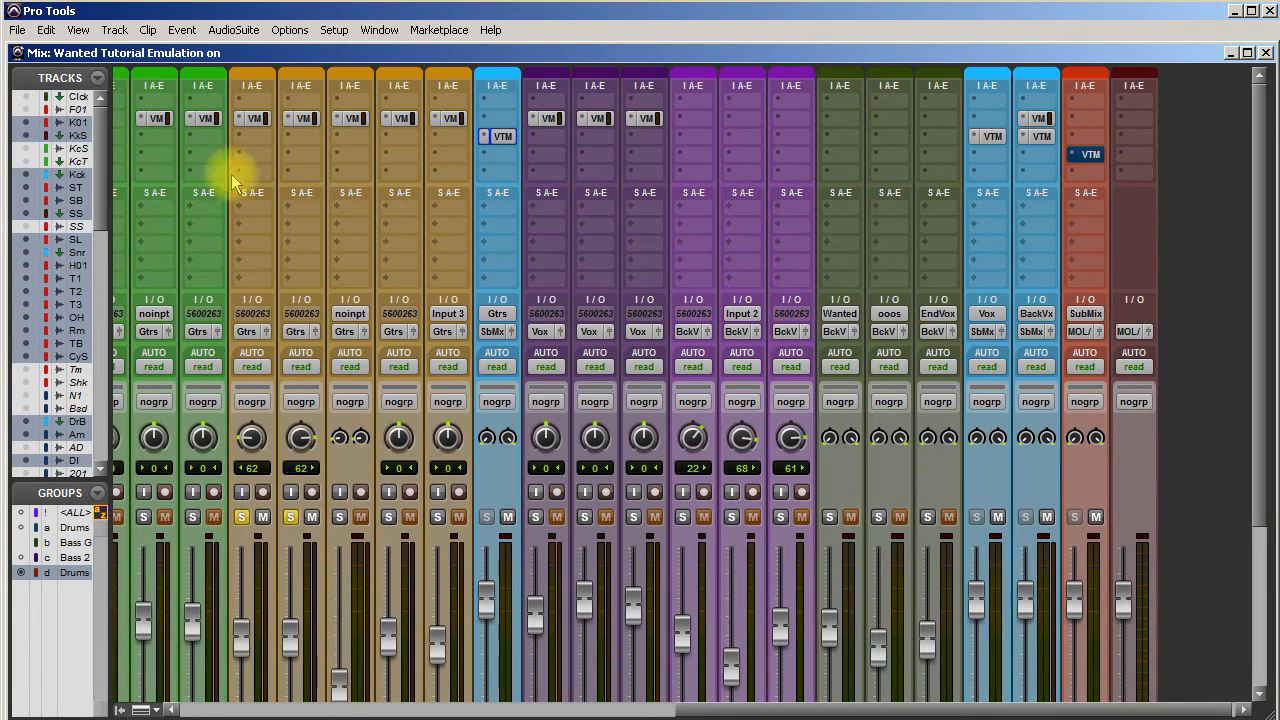
key(space)
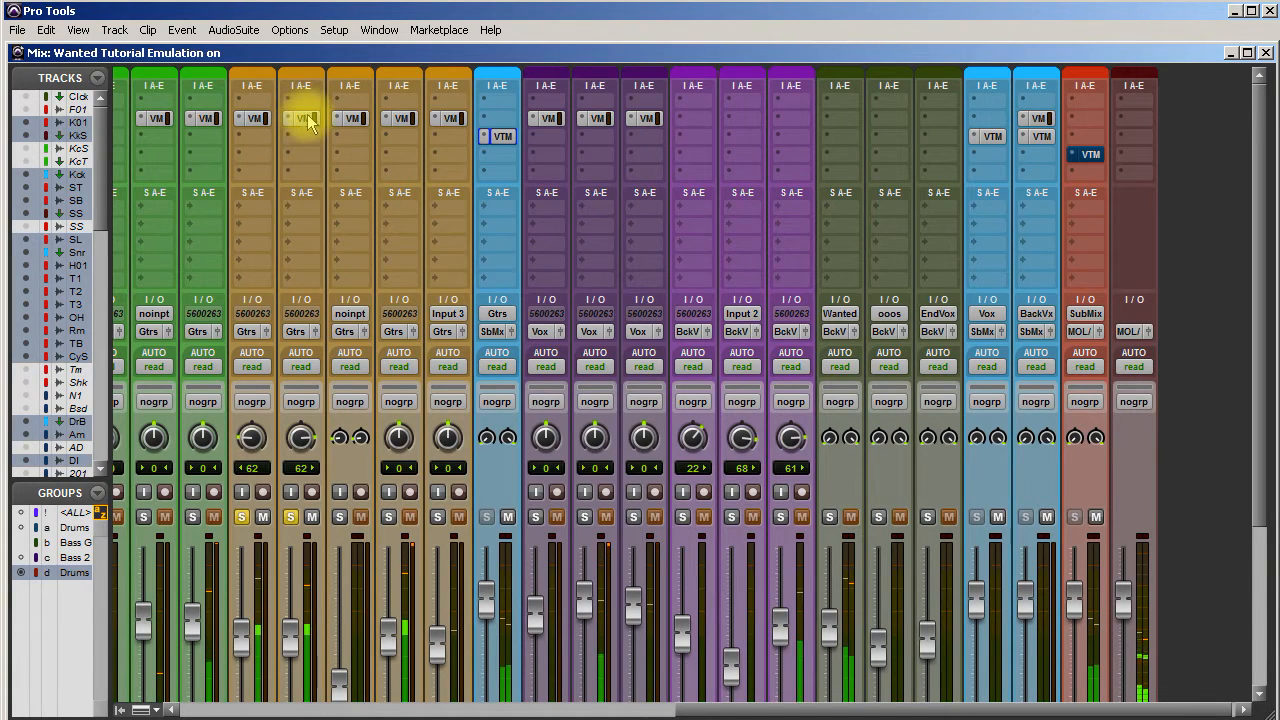
Compare the two soloed guitars with their Virtual Mix Rack inserts bypassed and active, toggling both tracks together and ending active
drag(302, 120, 258, 122)
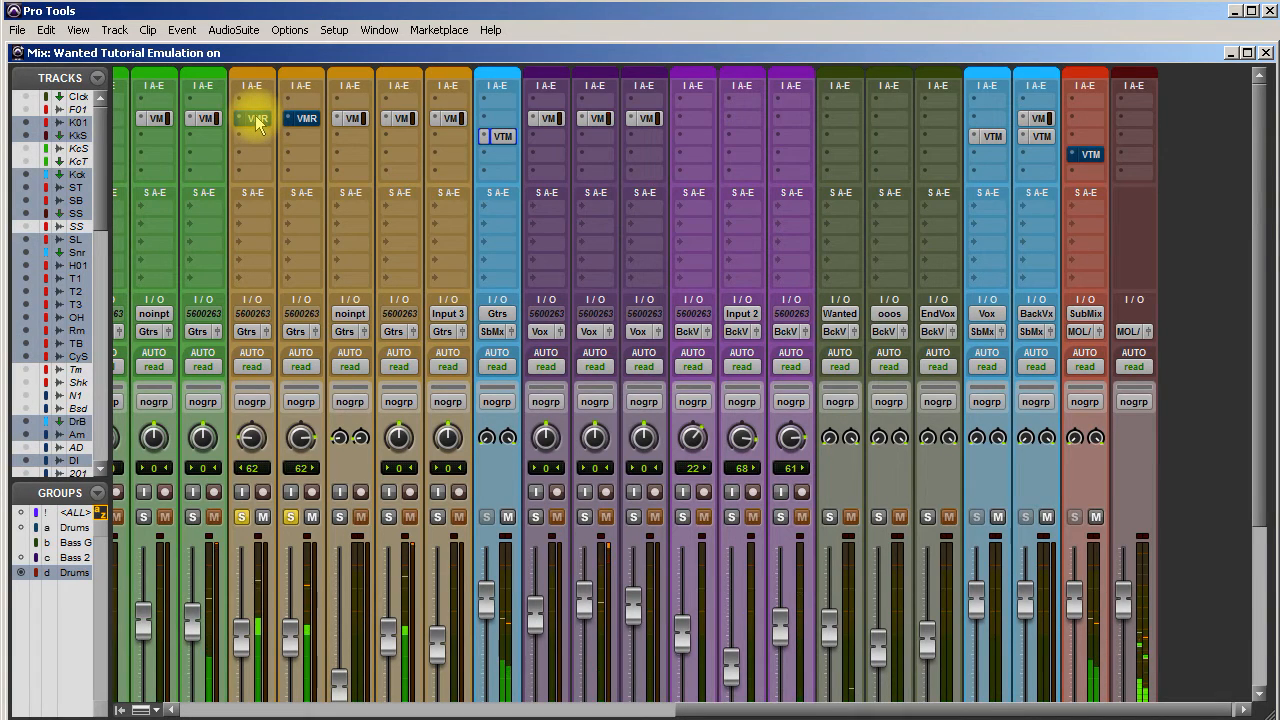
ctrl+click(256, 121)
ctrl+click(299, 122)
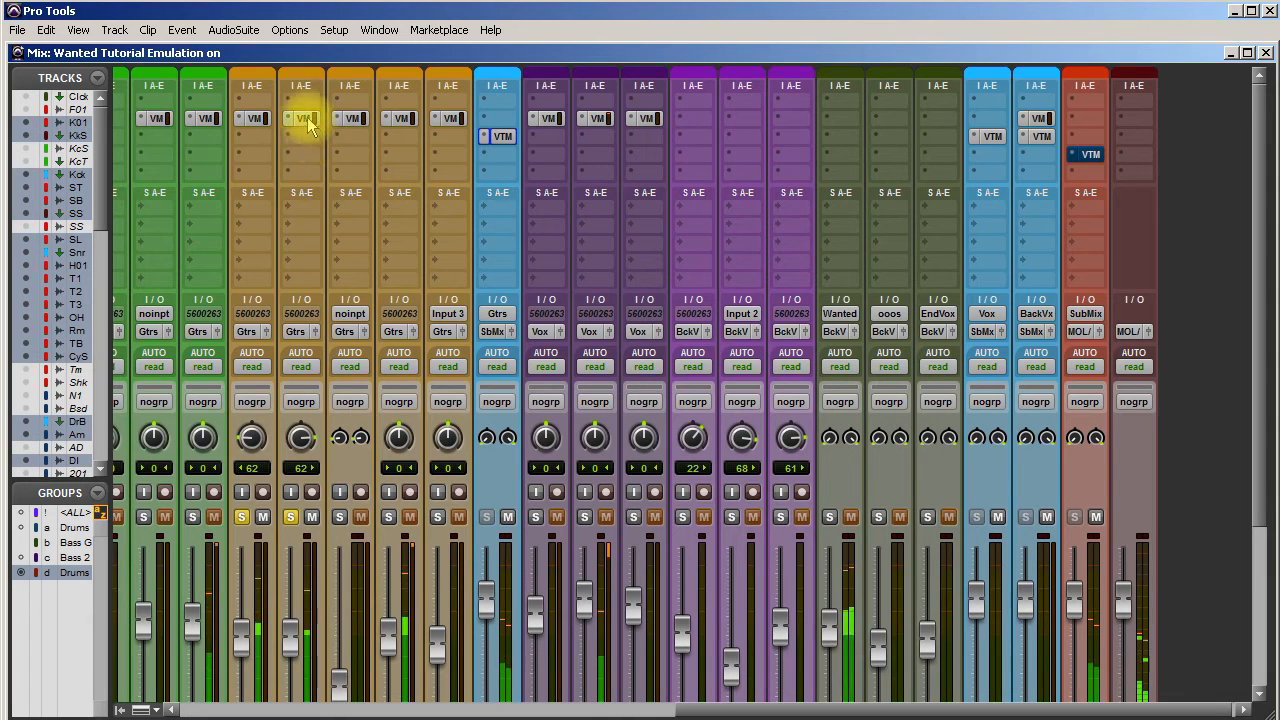
ctrl+click(309, 122)
ctrl+click(252, 121)
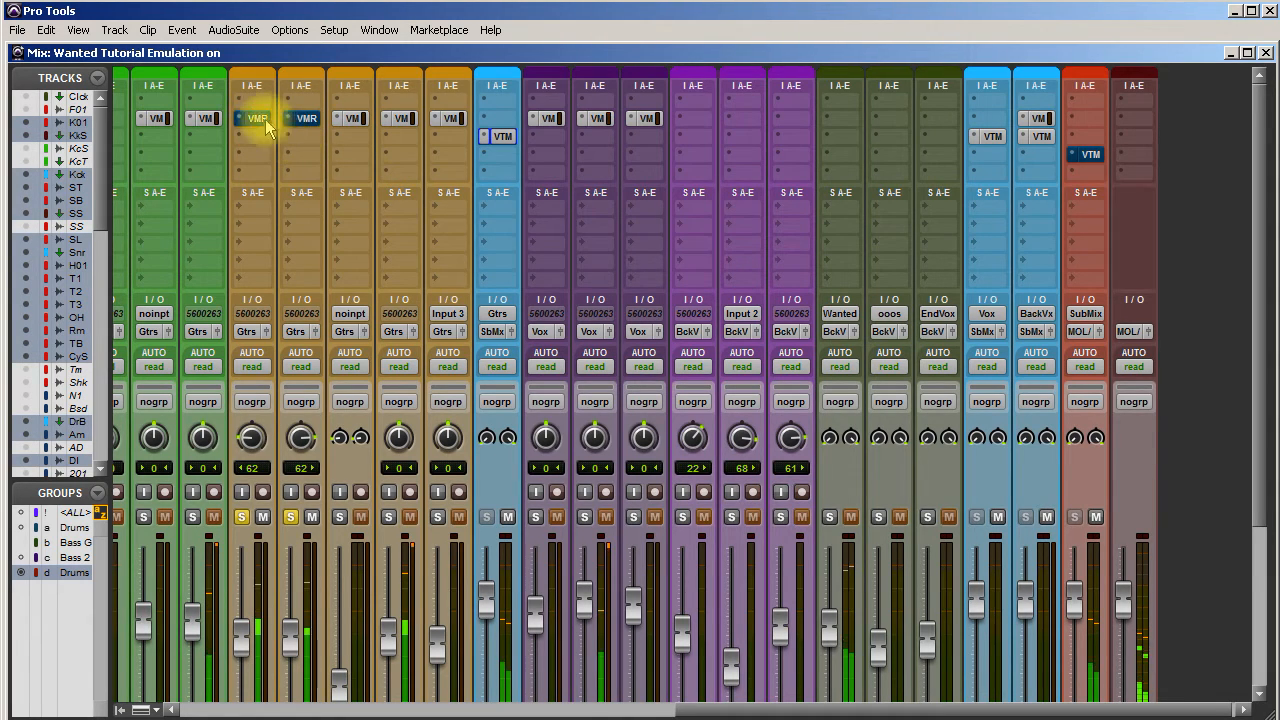
ctrl+click(252, 121)
ctrl+click(300, 121)
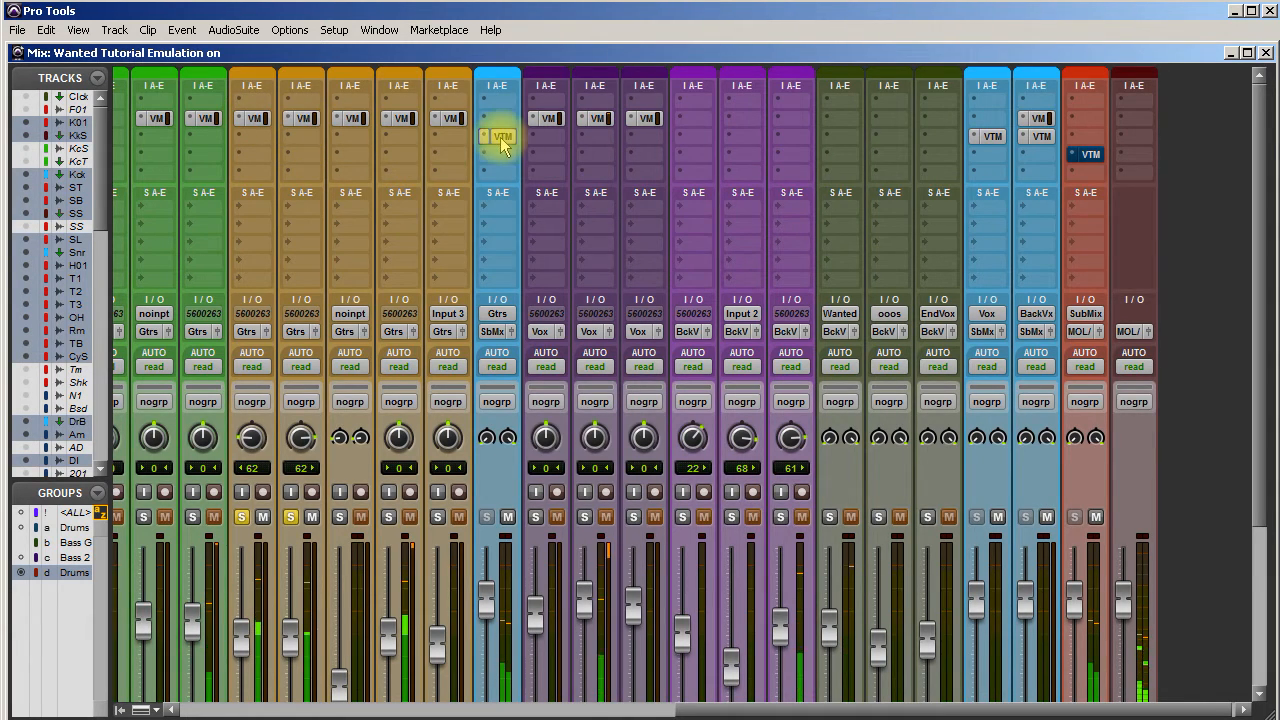
Bypass Virtual Tape Machines on the Gtrs bus and Virtual Mix Rack on both soloed guitar tracks
ctrl+click(501, 138)
ctrl+click(303, 119)
ctrl+click(256, 120)
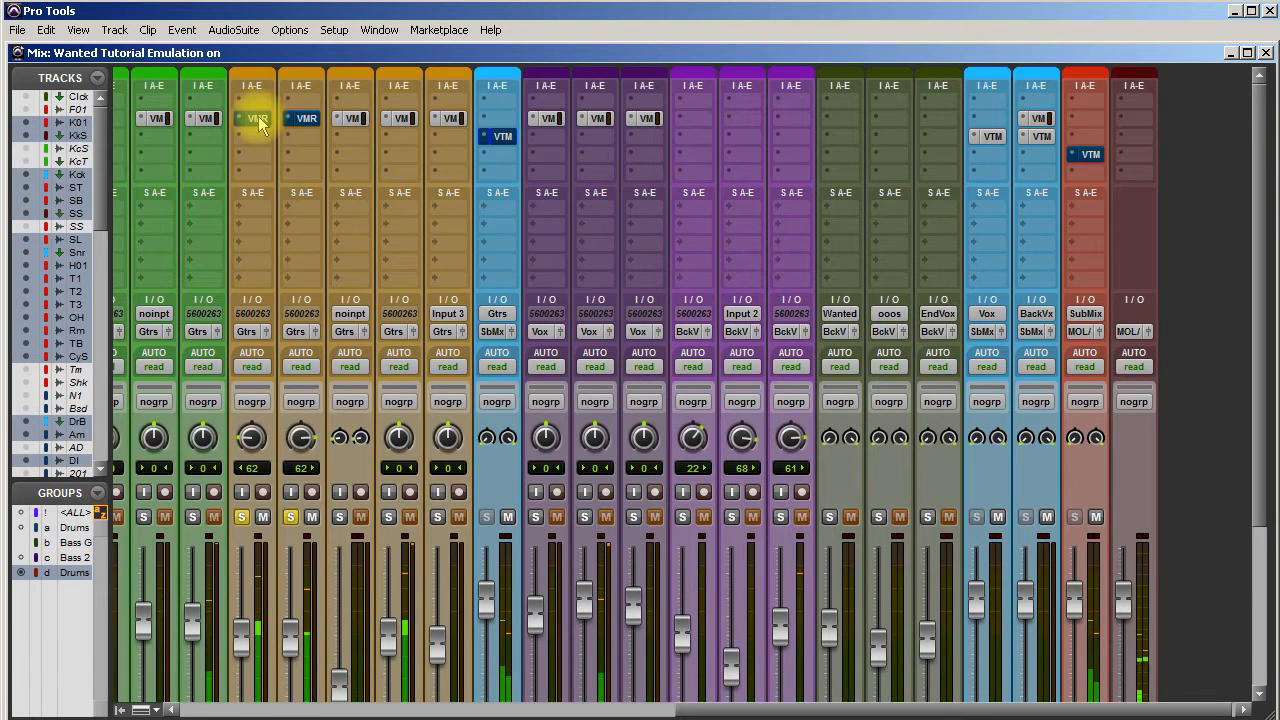
Reactivate Virtual Mix Rack on both soloed guitar tracks and Virtual Tape Machines on the Gtrs bus
ctrl+click(253, 119)
ctrl+click(302, 119)
ctrl+click(499, 138)
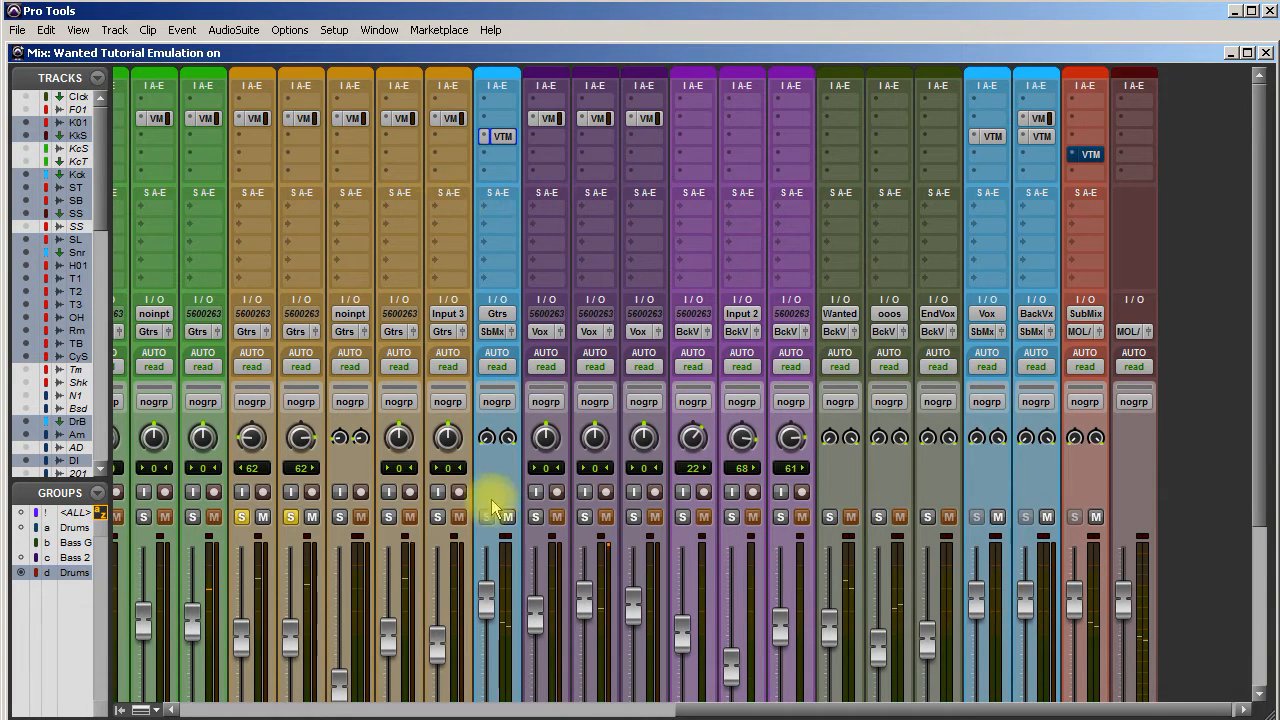
Unsolo the two orange guitar tracks and solo the Amp and DI bass tracks
drag(760, 712, 506, 690)
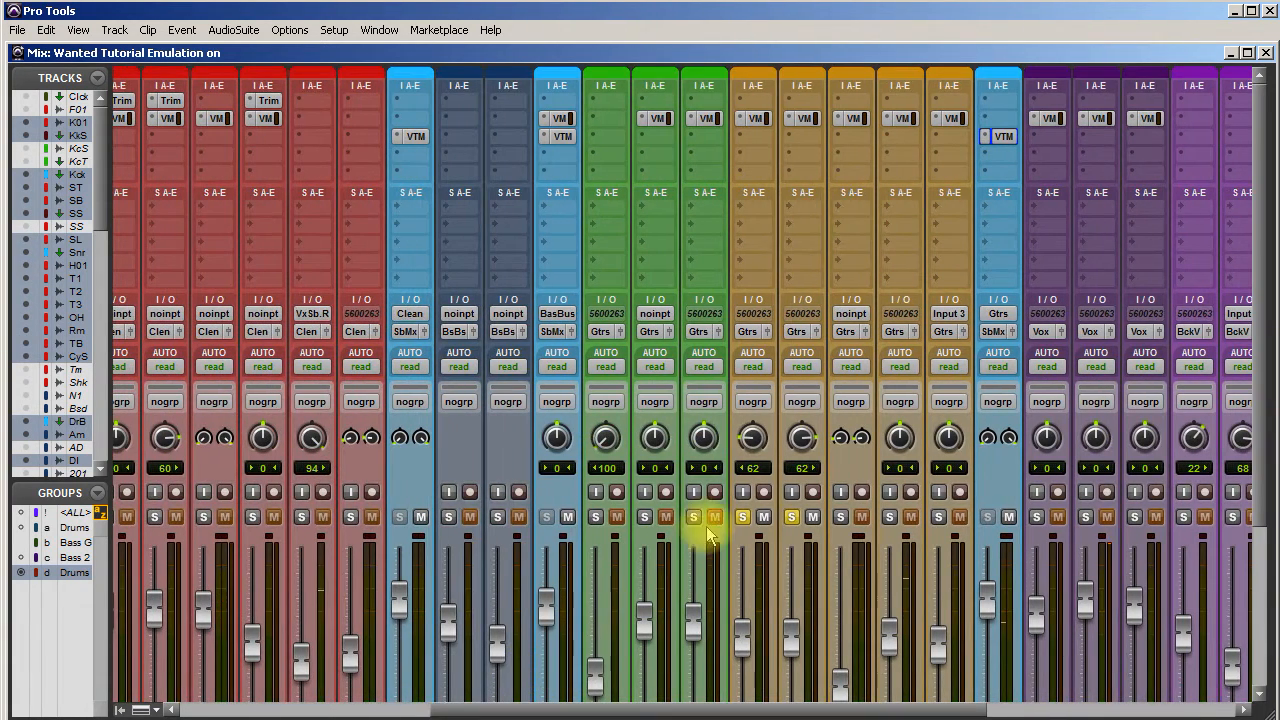
click(742, 517)
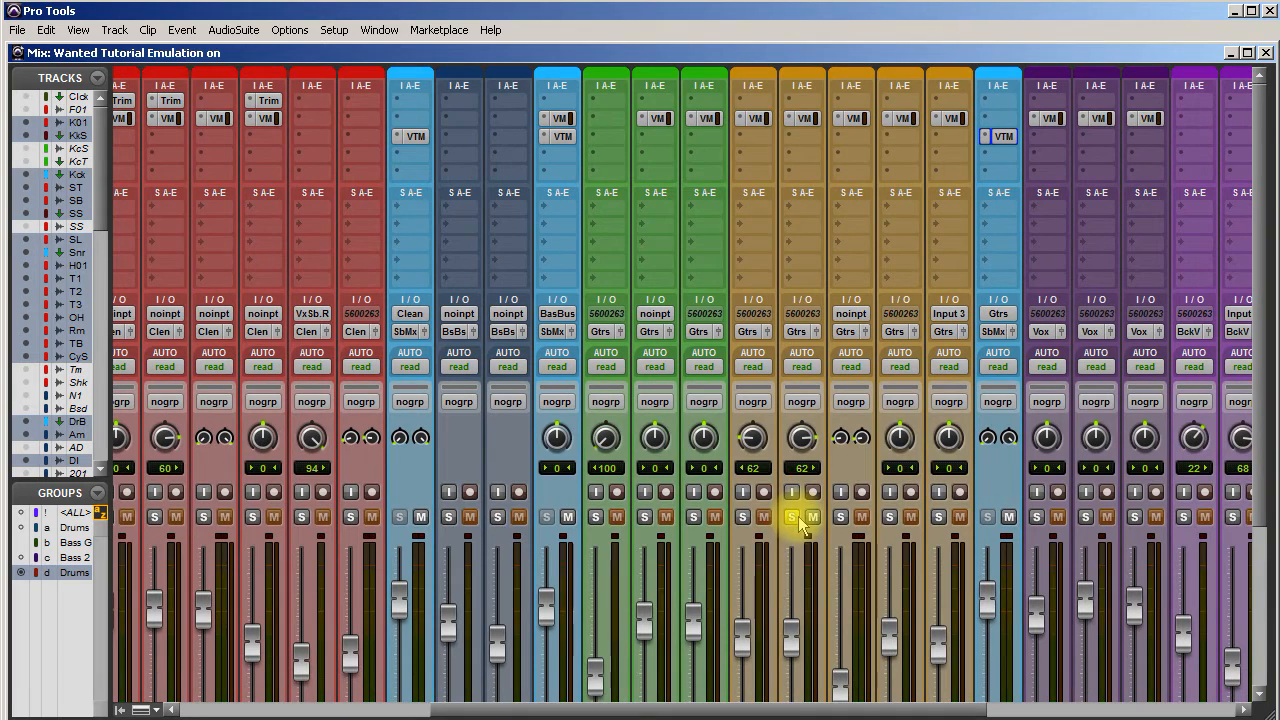
click(448, 517)
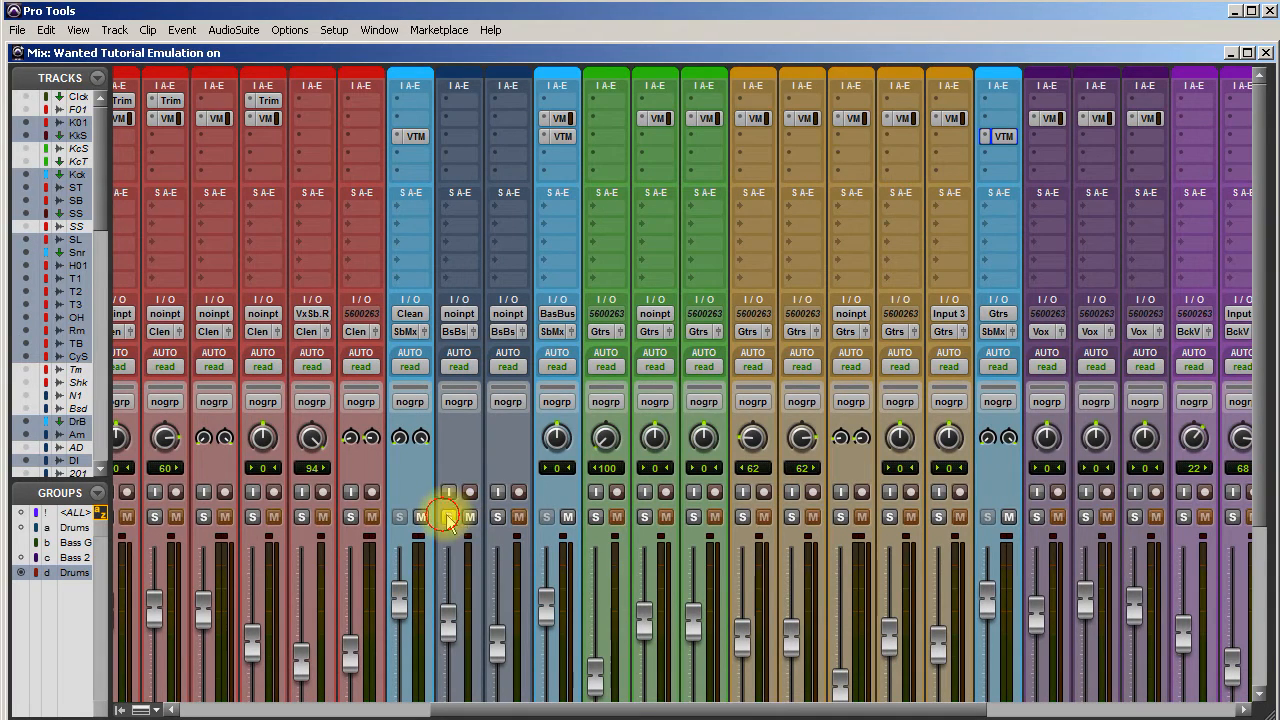
click(498, 518)
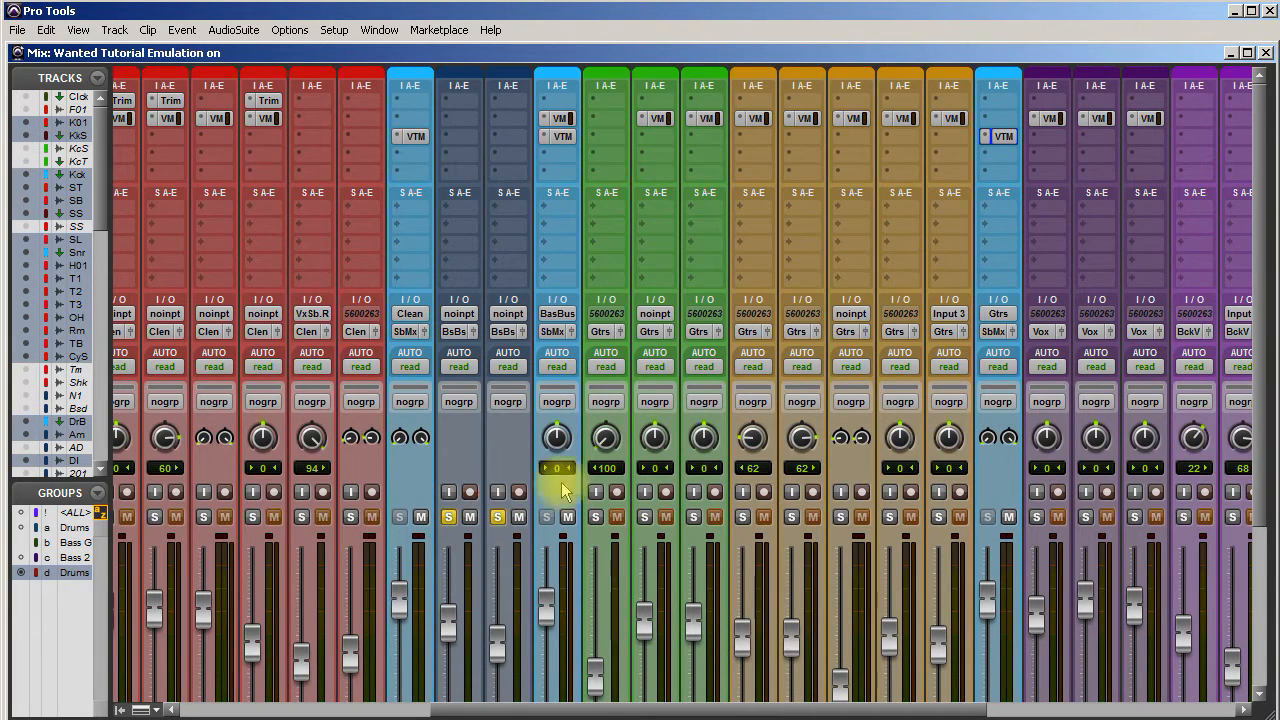
Compare the soloed bass with Virtual Mix Rack and Virtual Tape Machines on the bass bus bypassed and active, ending active with playback stopped
ctrl+click(563, 118)
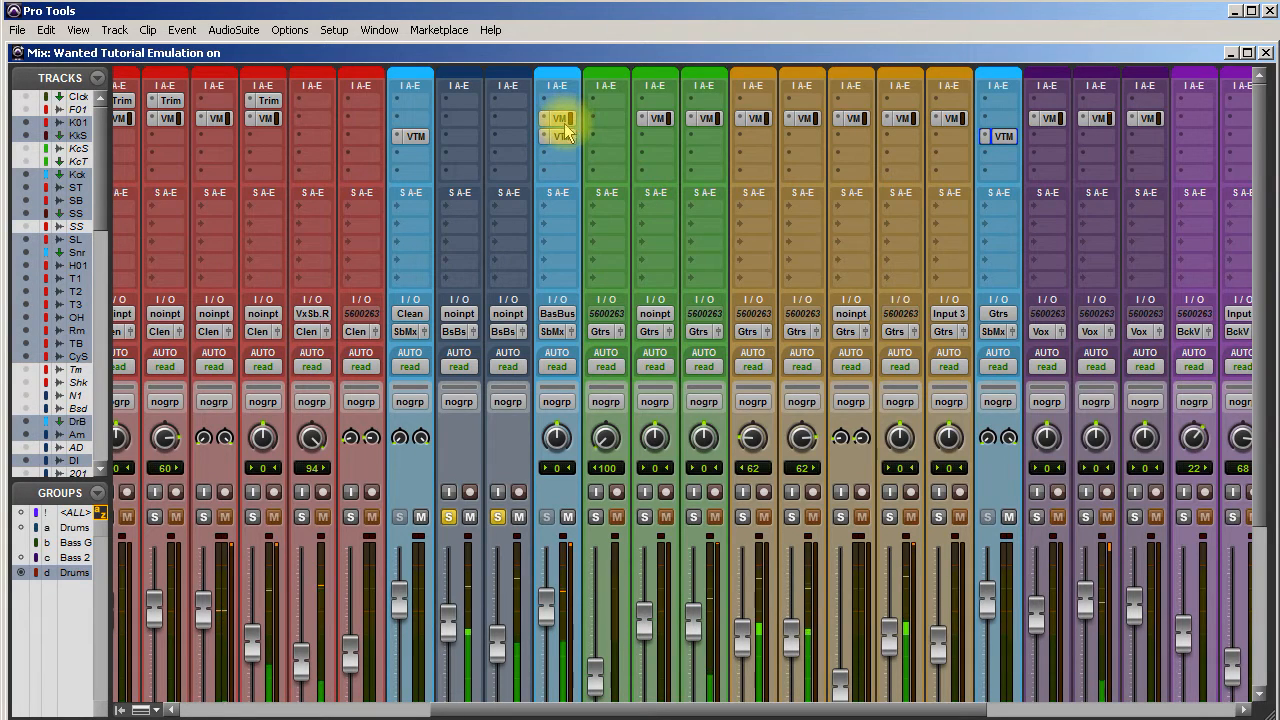
ctrl+click(563, 121)
ctrl+click(562, 136)
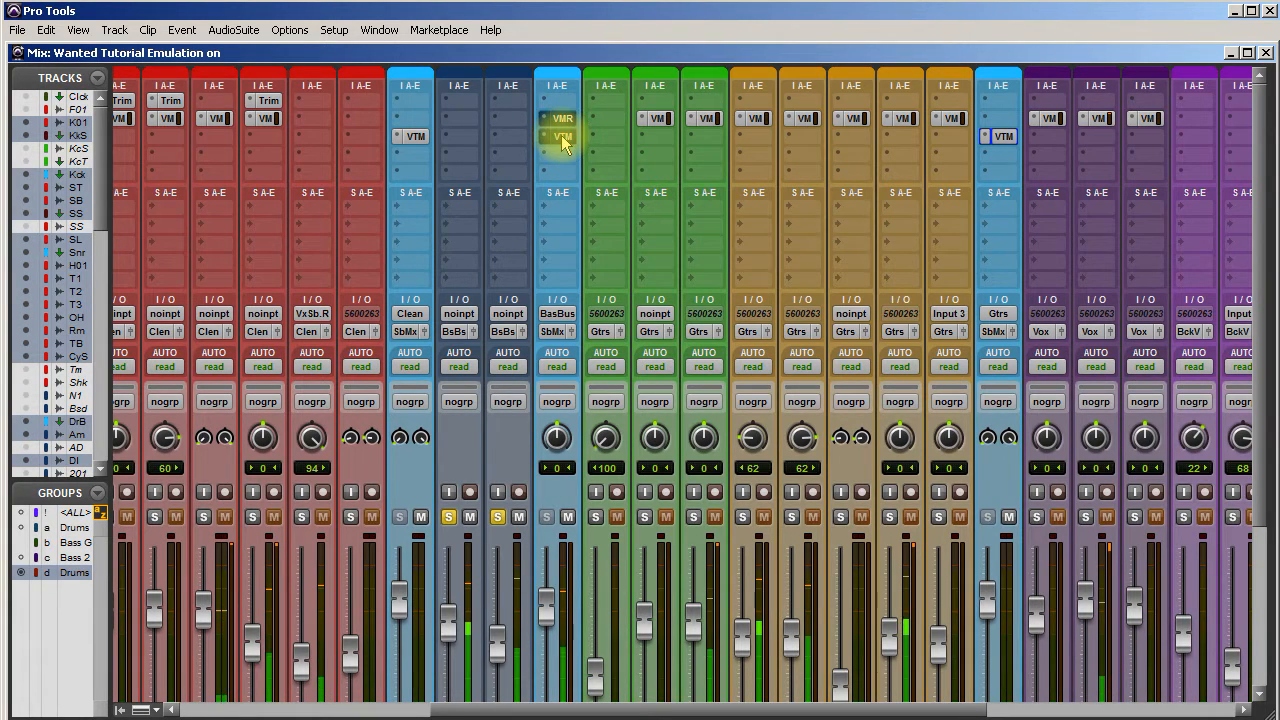
ctrl+click(566, 119)
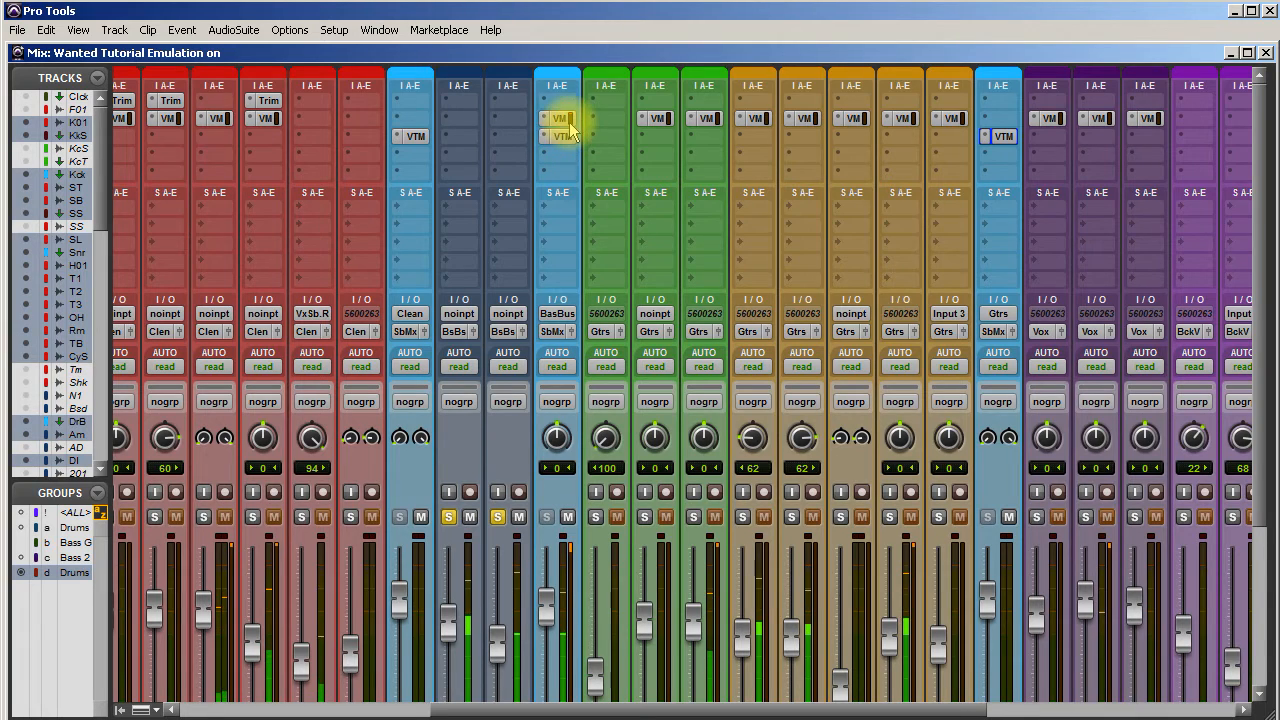
key(space)
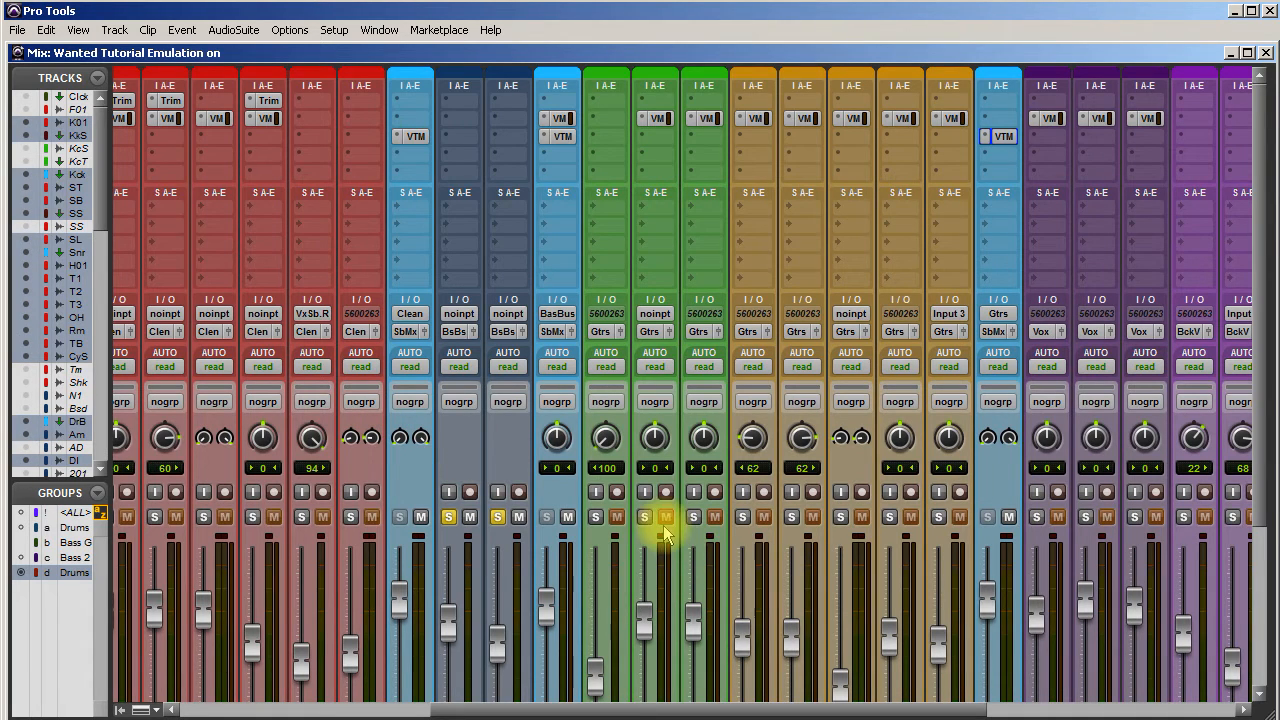
Unsolo the two bass tracks, and select and solo the drum tracks from Kc_01 through CymS together
click(499, 516)
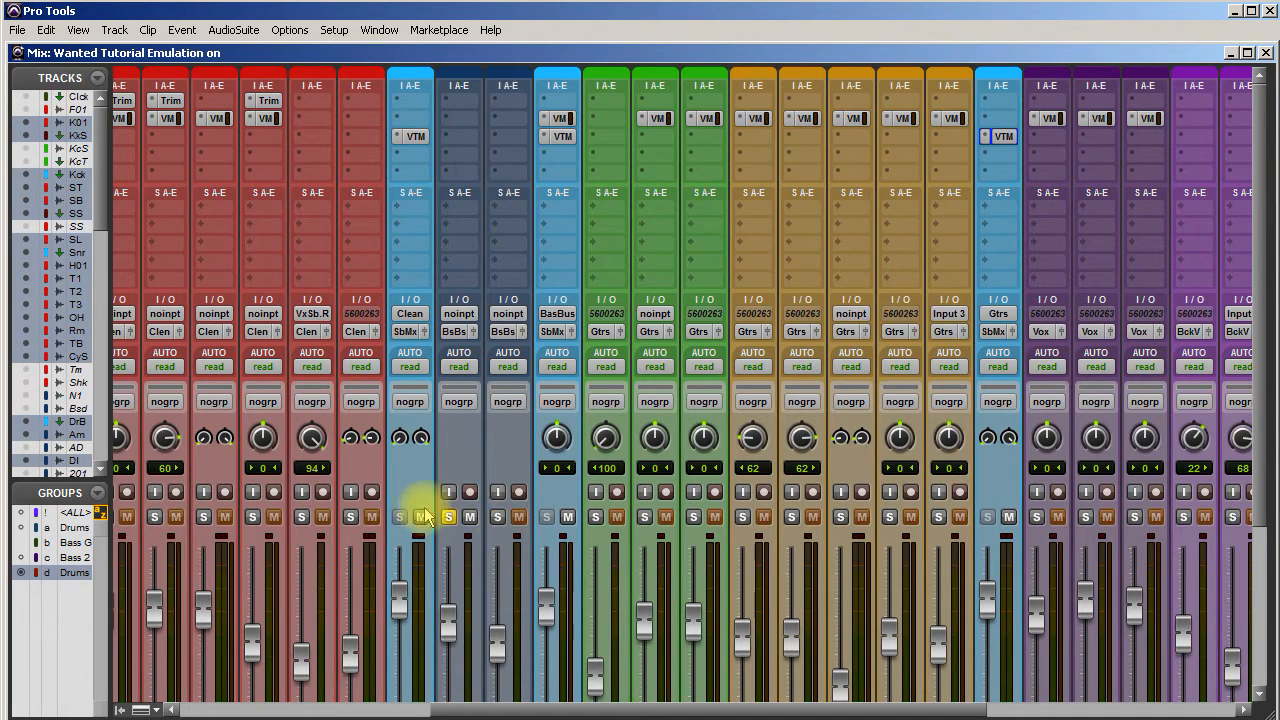
click(449, 516)
drag(514, 706, 243, 684)
scroll(443, 543, down, 5)
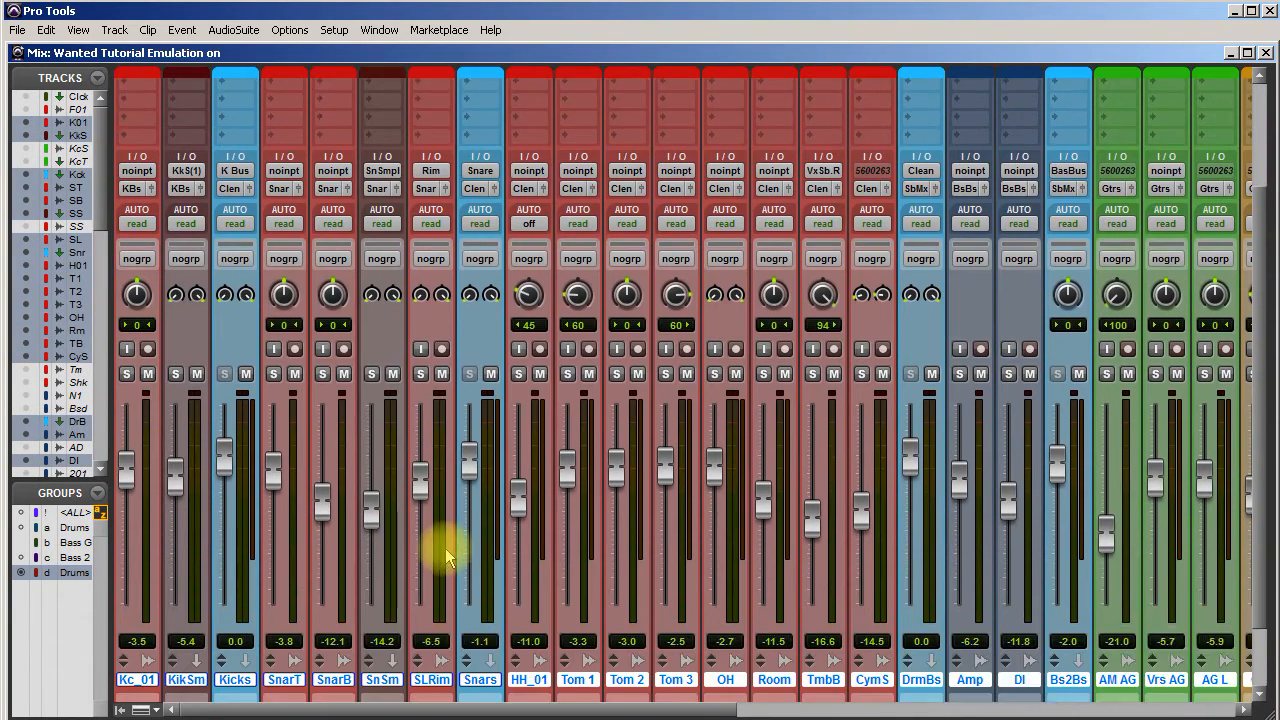
click(921, 600)
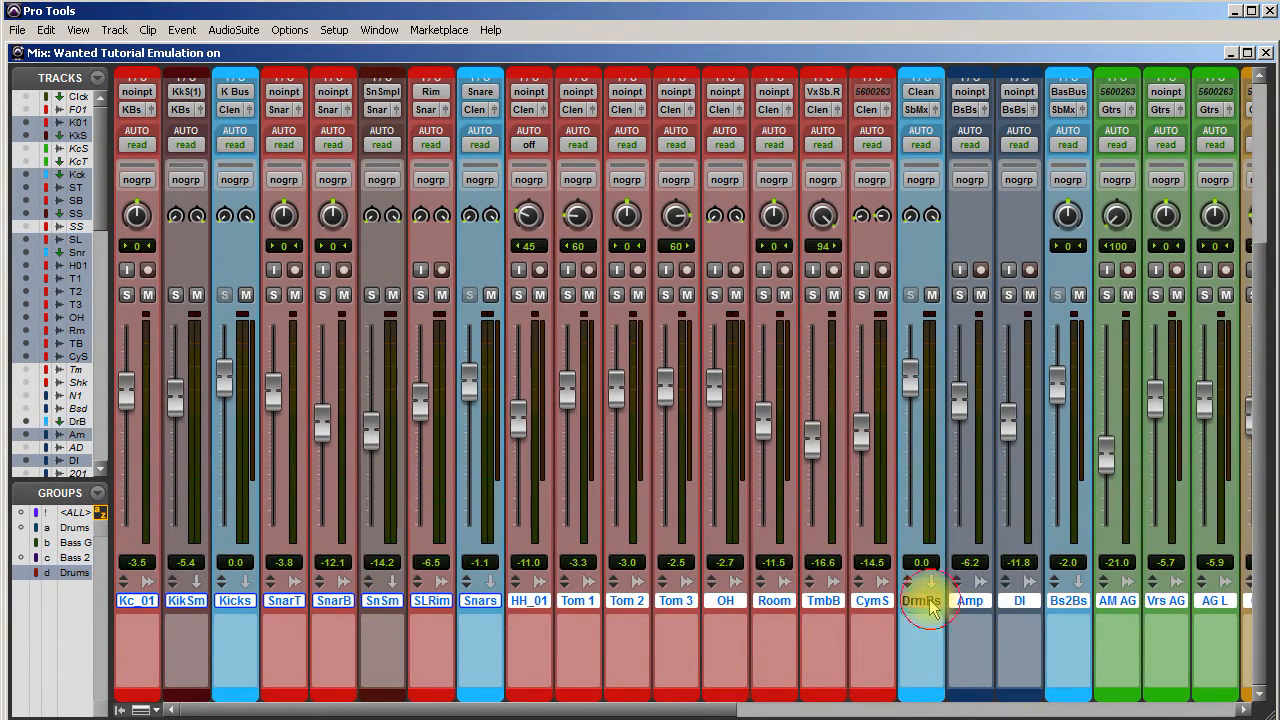
click(130, 600)
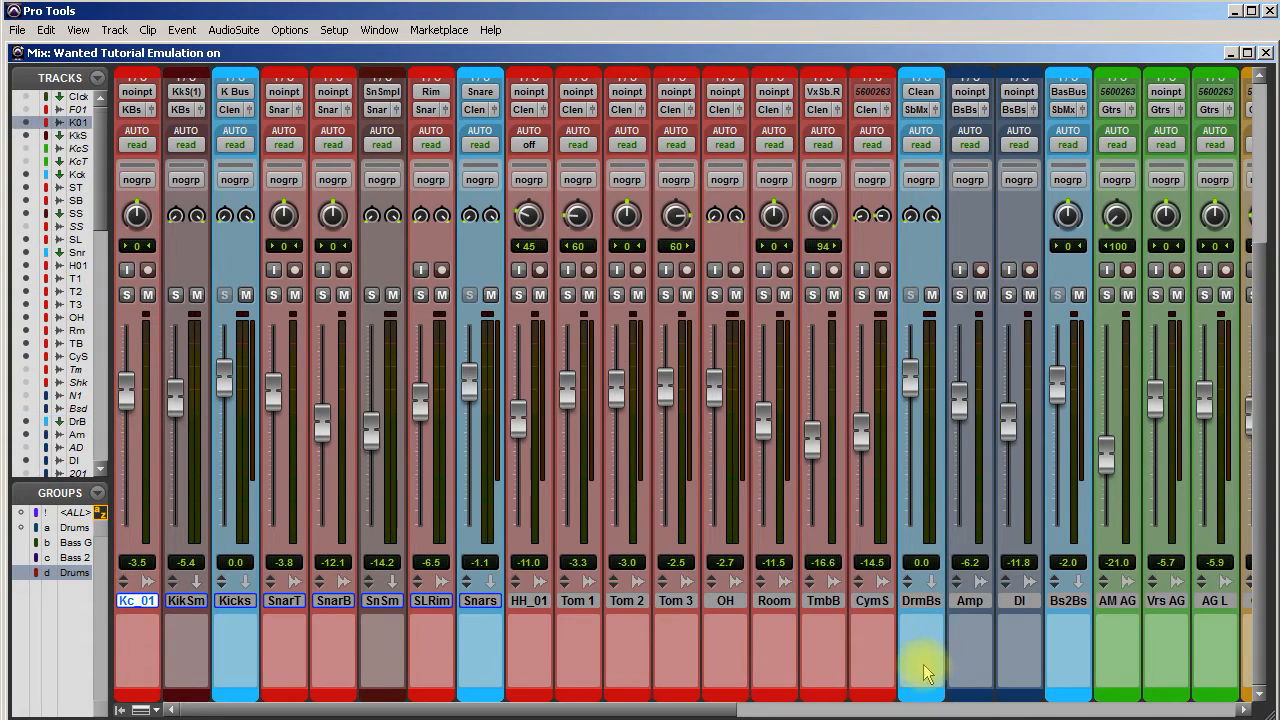
shift+click(868, 600)
scroll(864, 600, up, 5)
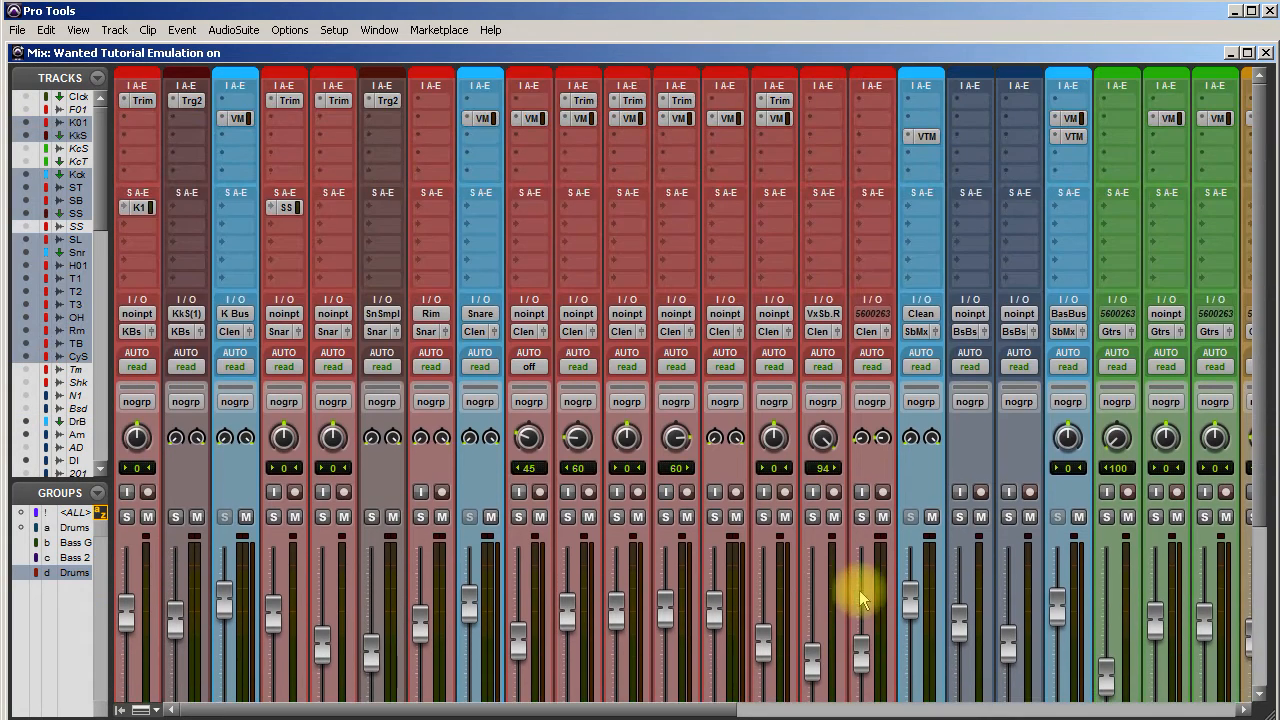
click(863, 518)
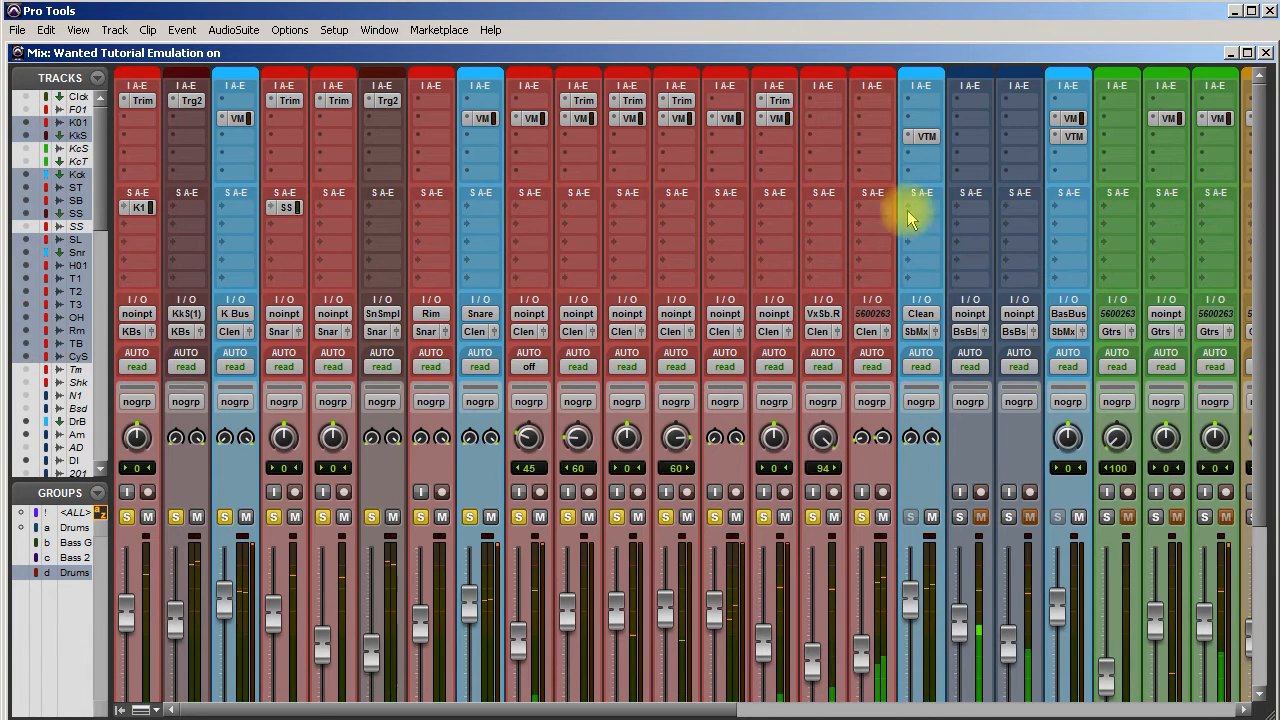
Compare the soloed drums with Virtual Mix Rack bypassed and active on all selected tracks together, ending active
ctrl+alt+shift+click(778, 120)
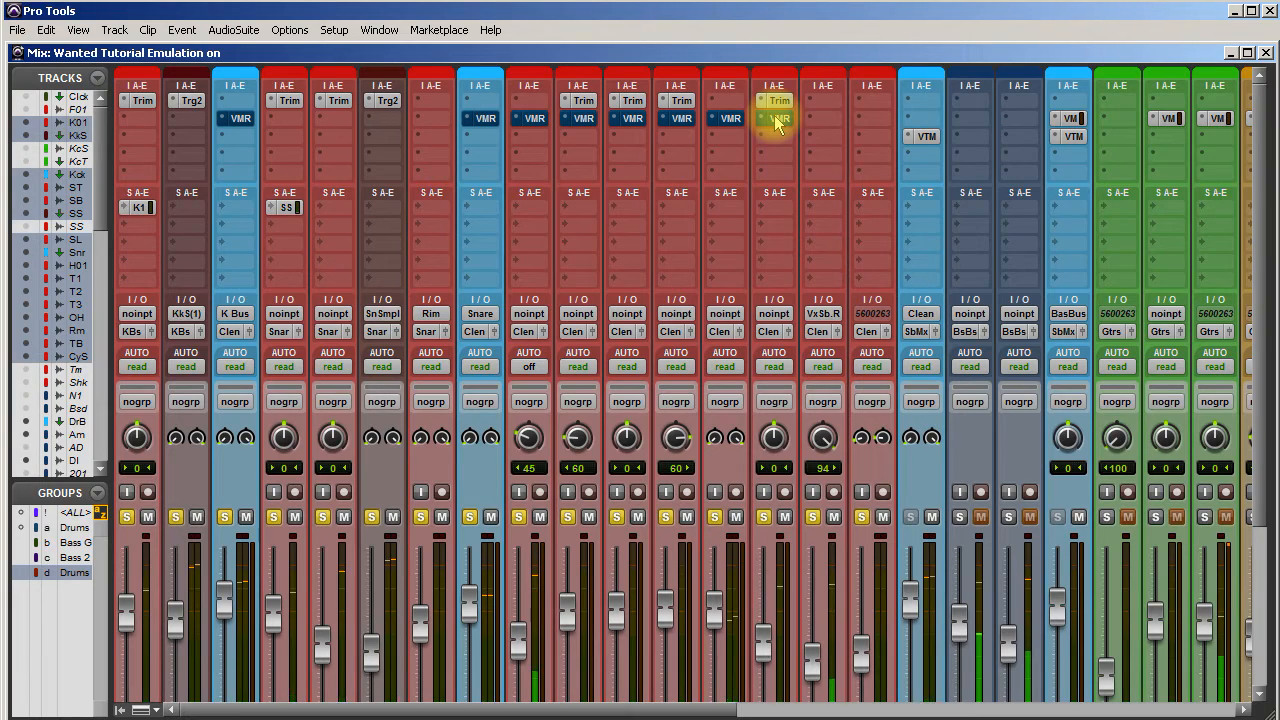
ctrl+alt+shift+click(778, 120)
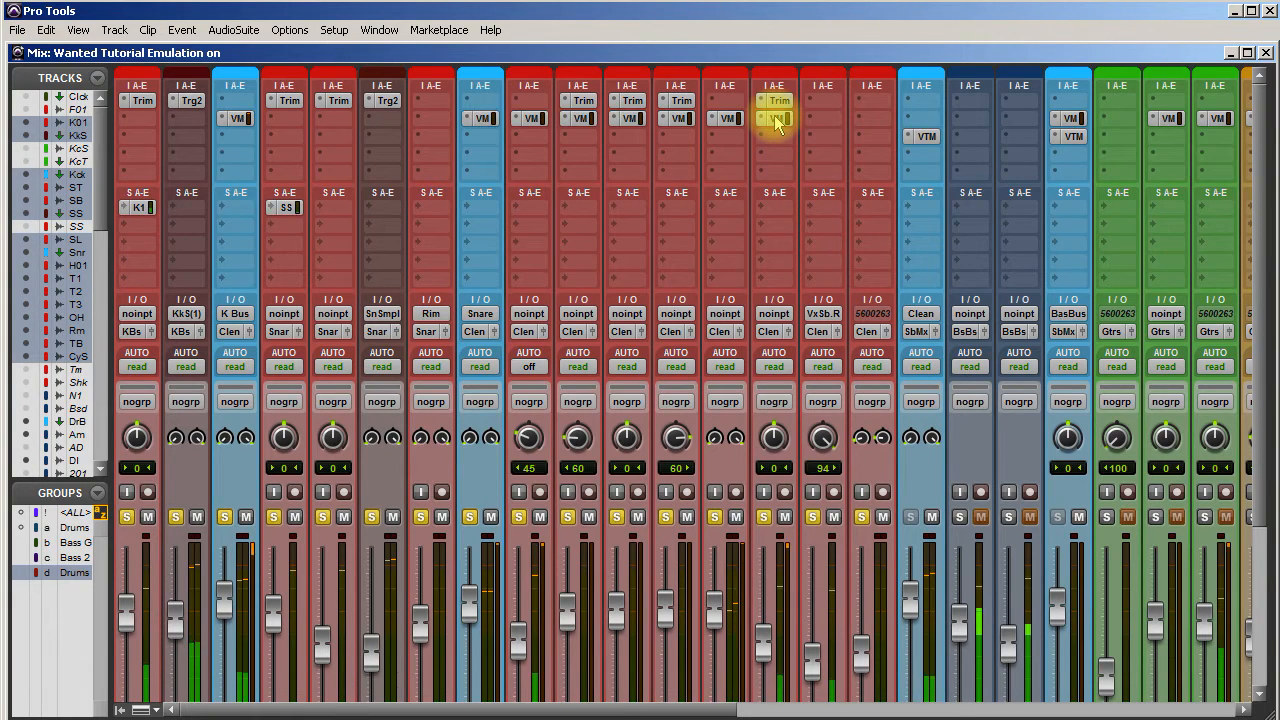
ctrl+alt+shift+click(778, 120)
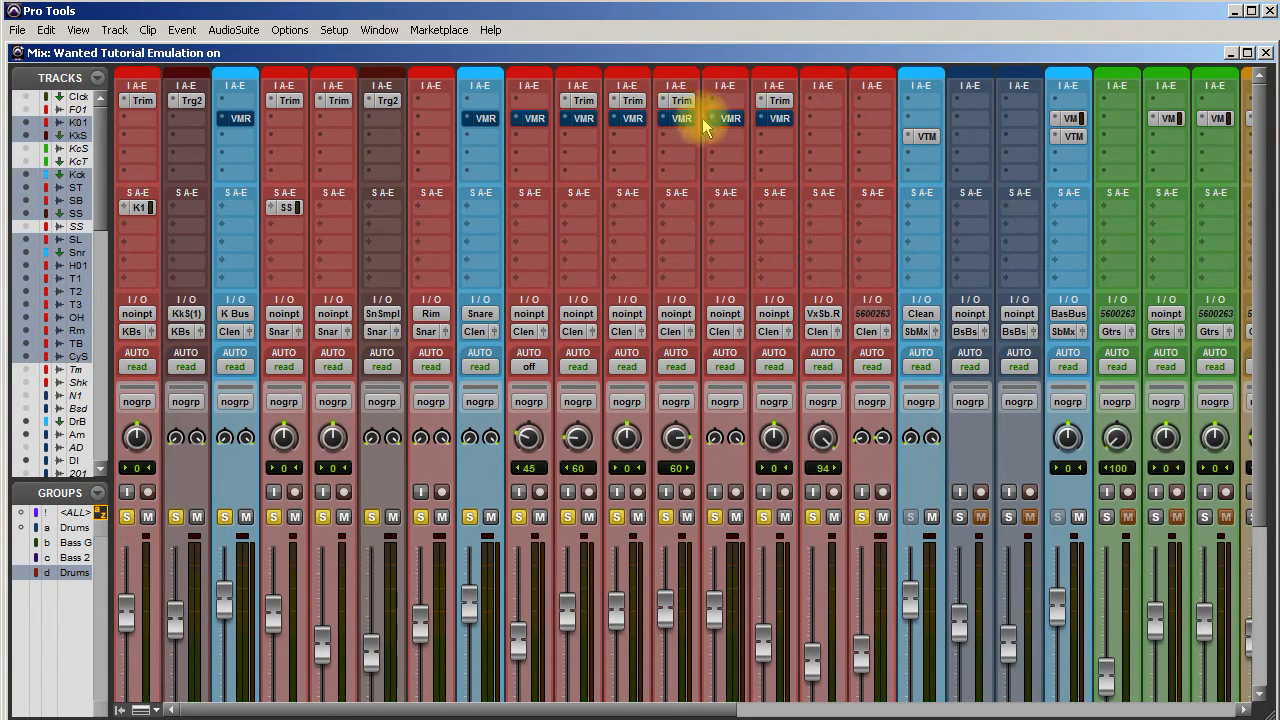
ctrl+alt+shift+click(781, 120)
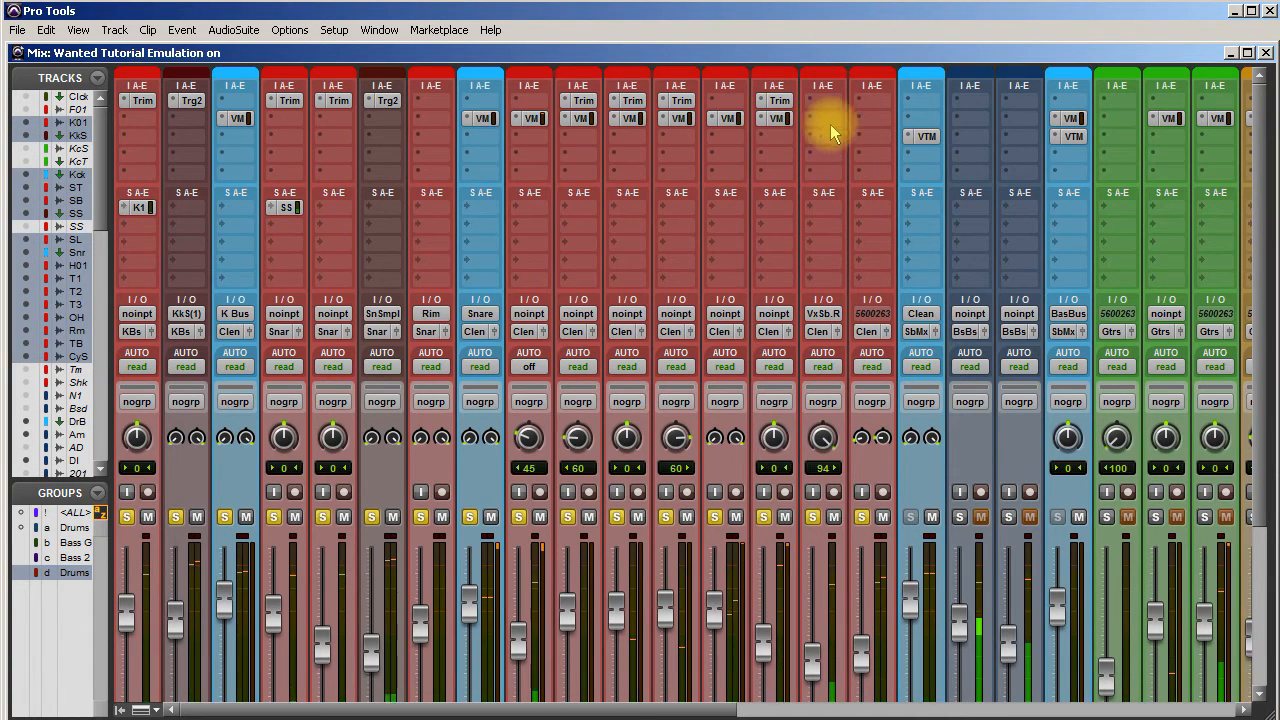
ctrl+alt+shift+click(779, 119)
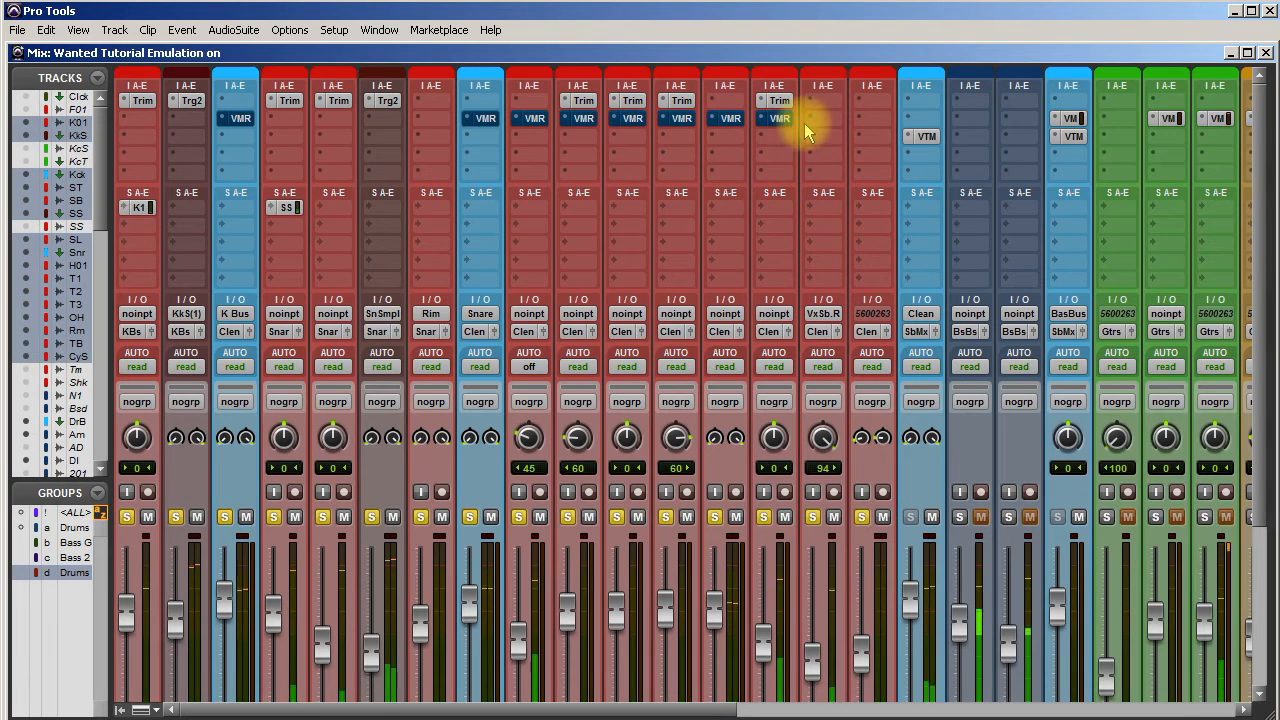
ctrl+alt+shift+click(780, 118)
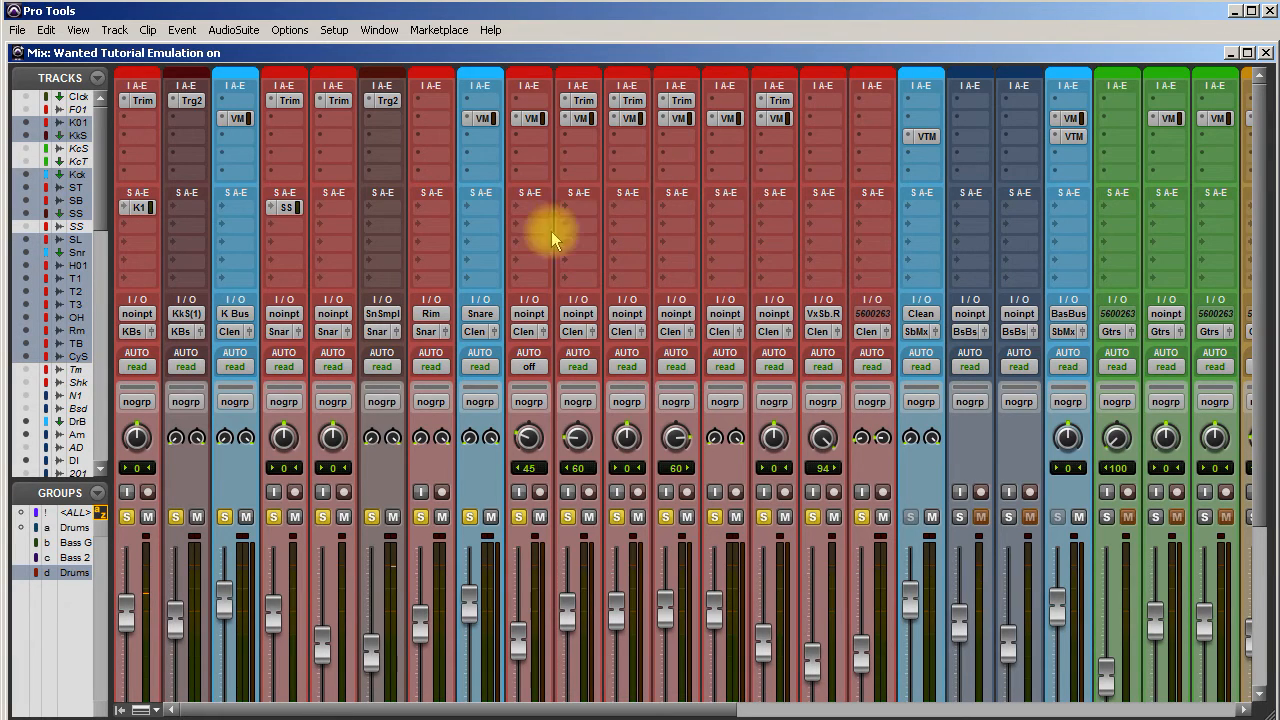
Toggle solo safe across the tracks, and restore it on the drum, bass, snare and kick buses
ctrl+alt+click(861, 515)
ctrl+alt+click(861, 515)
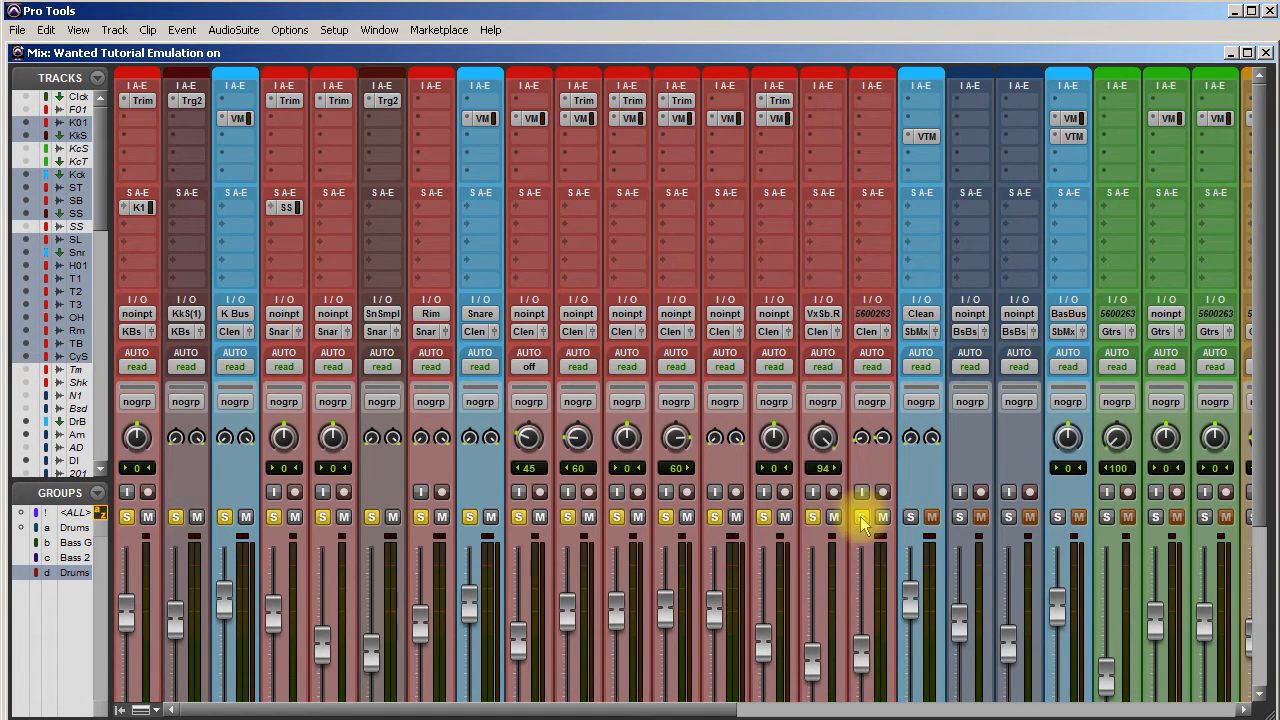
ctrl+click(911, 516)
ctrl+click(1057, 516)
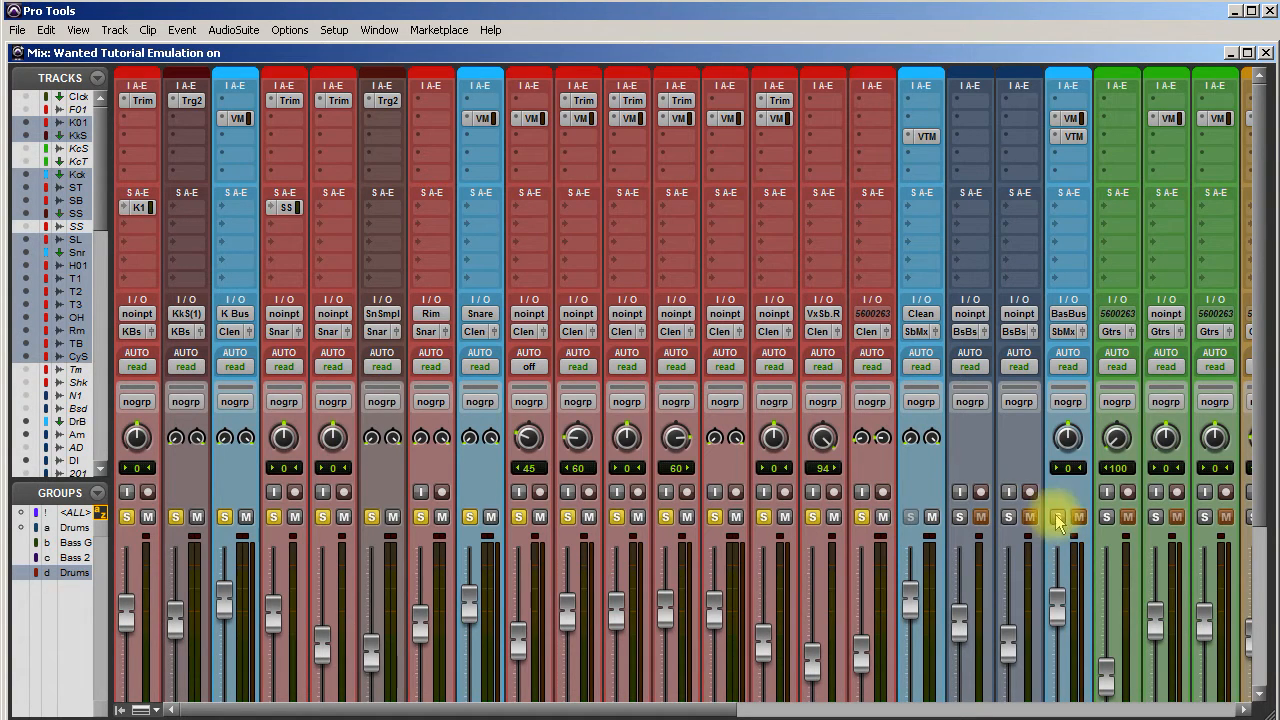
ctrl+click(469, 516)
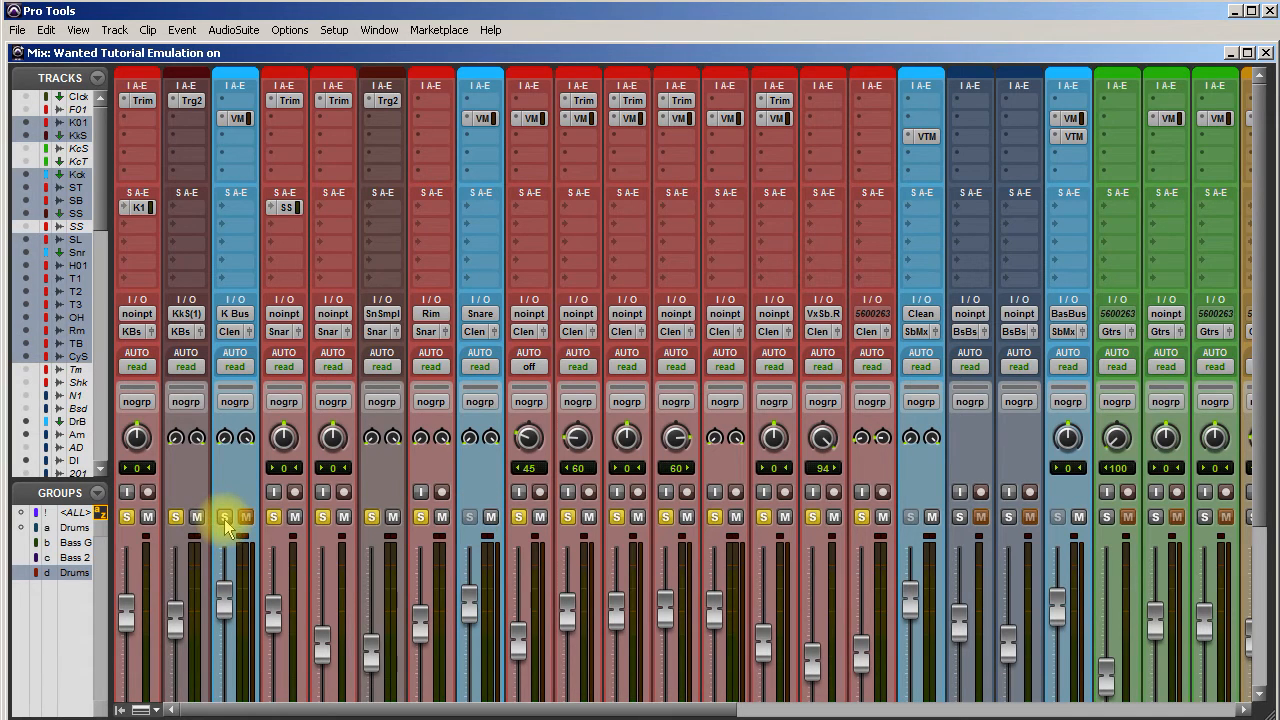
Restore solo safe on the Vox, BackVx and SubMix buses
drag(571, 708, 962, 710)
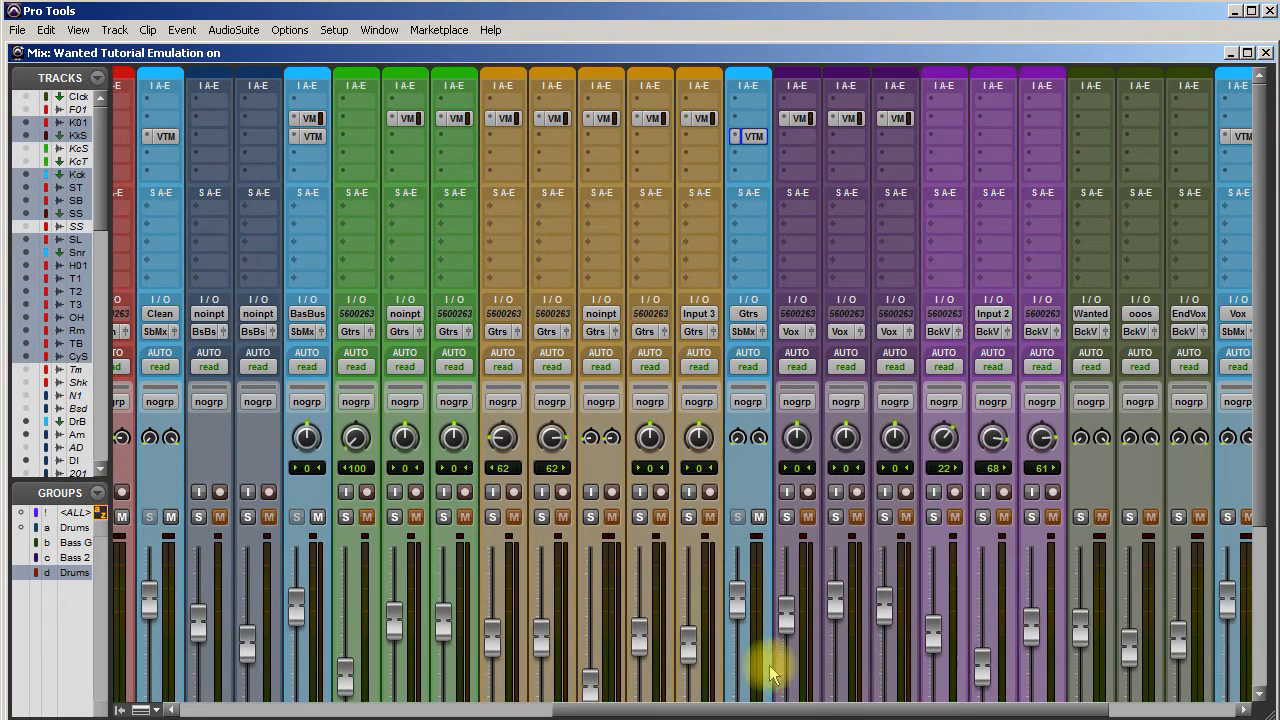
drag(786, 707, 1014, 707)
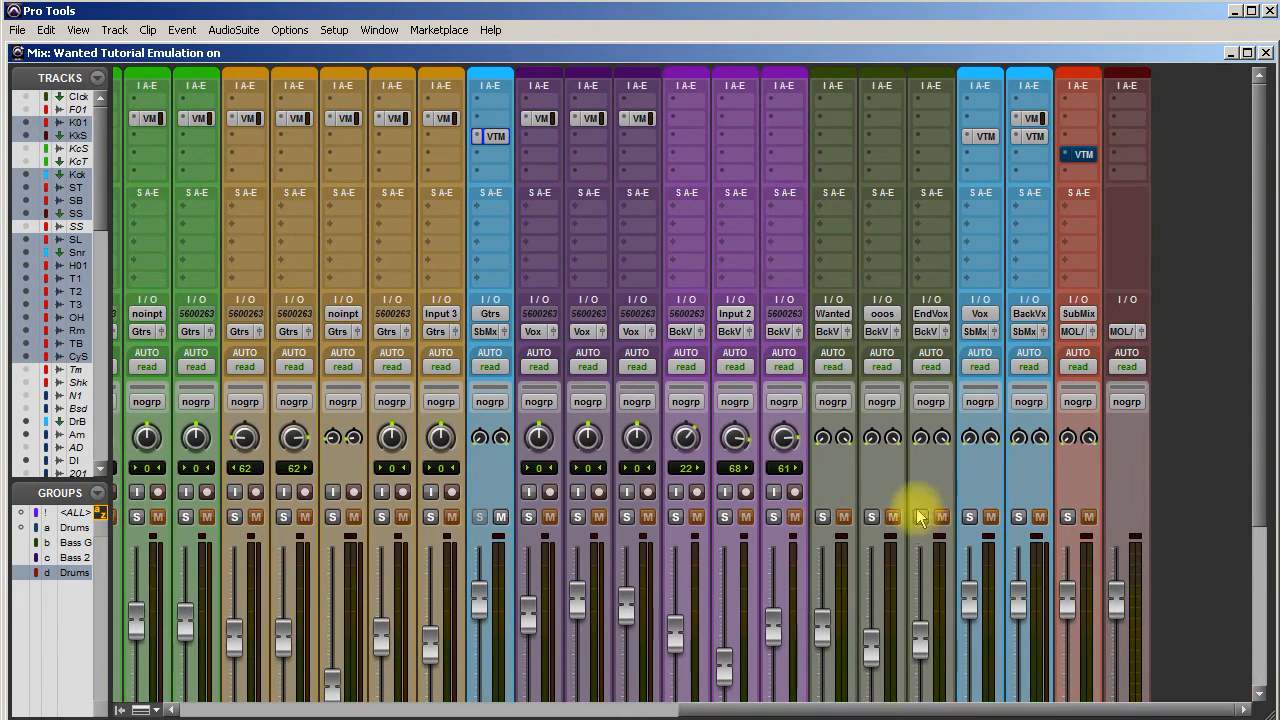
ctrl+click(970, 518)
ctrl+click(1021, 520)
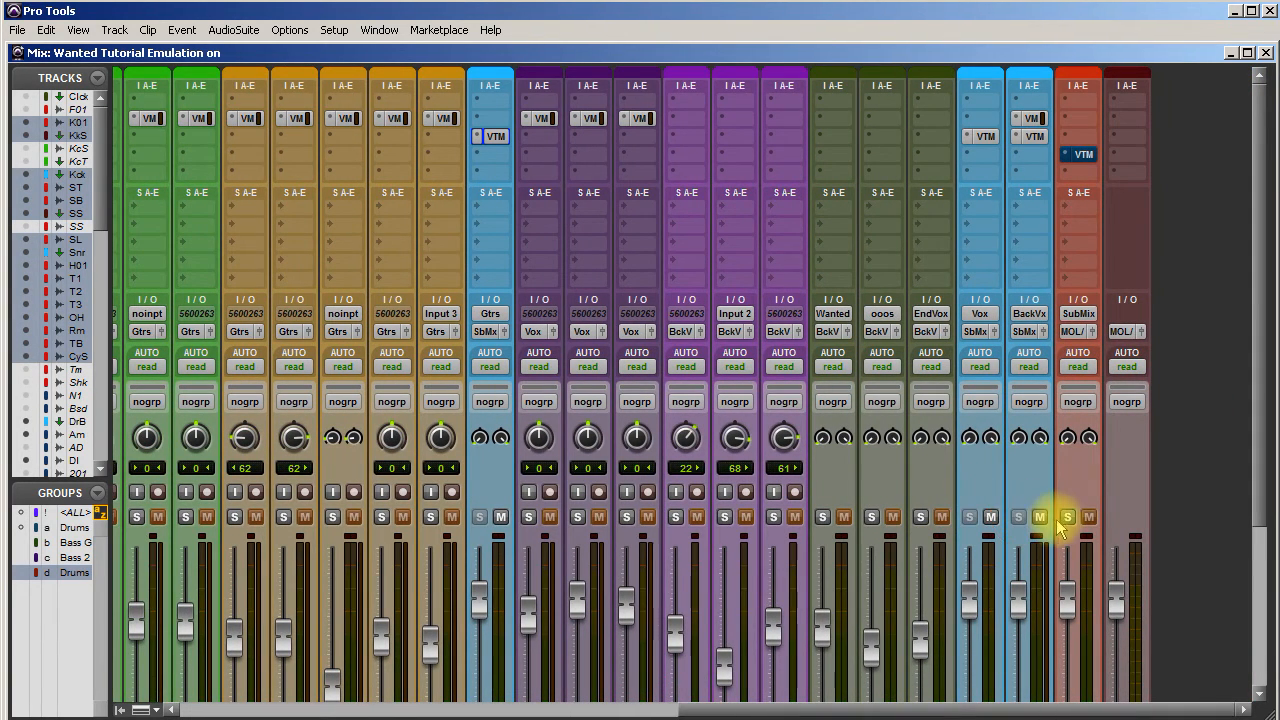
ctrl+click(1067, 517)
Return to the drum channels and bring the DrmBs fader area into view
drag(818, 710, 565, 675)
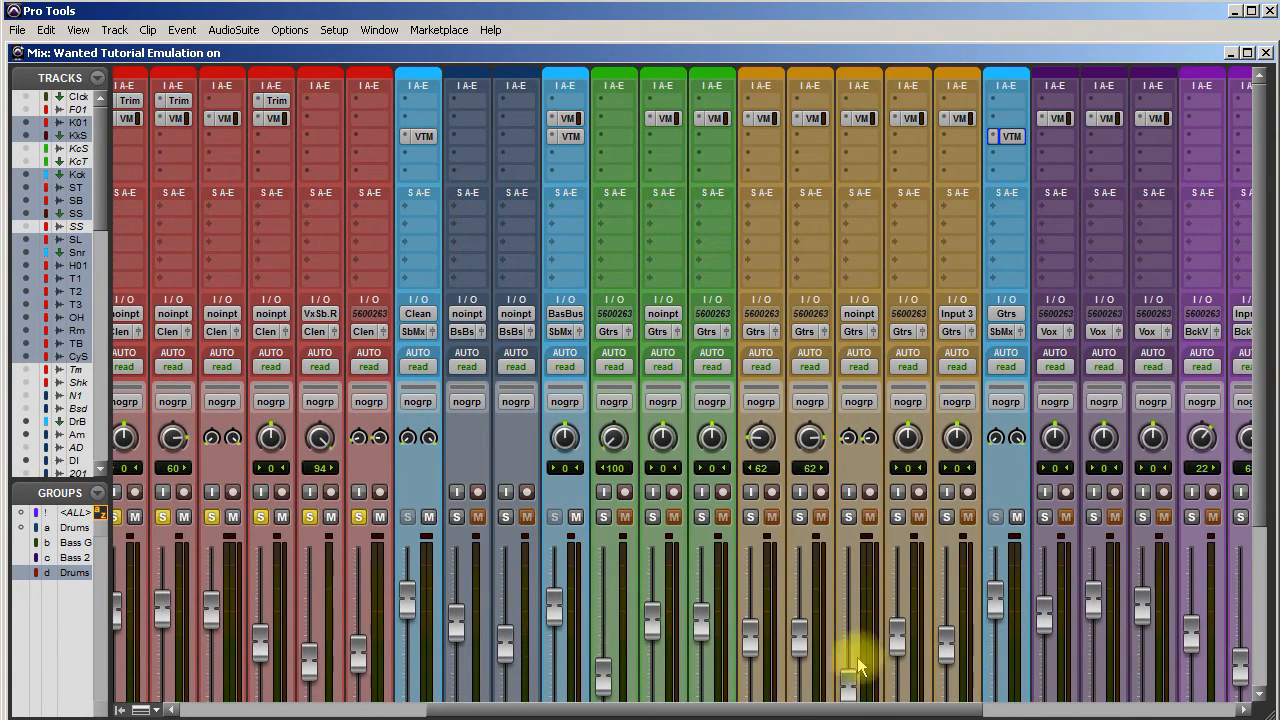
drag(680, 710, 443, 663)
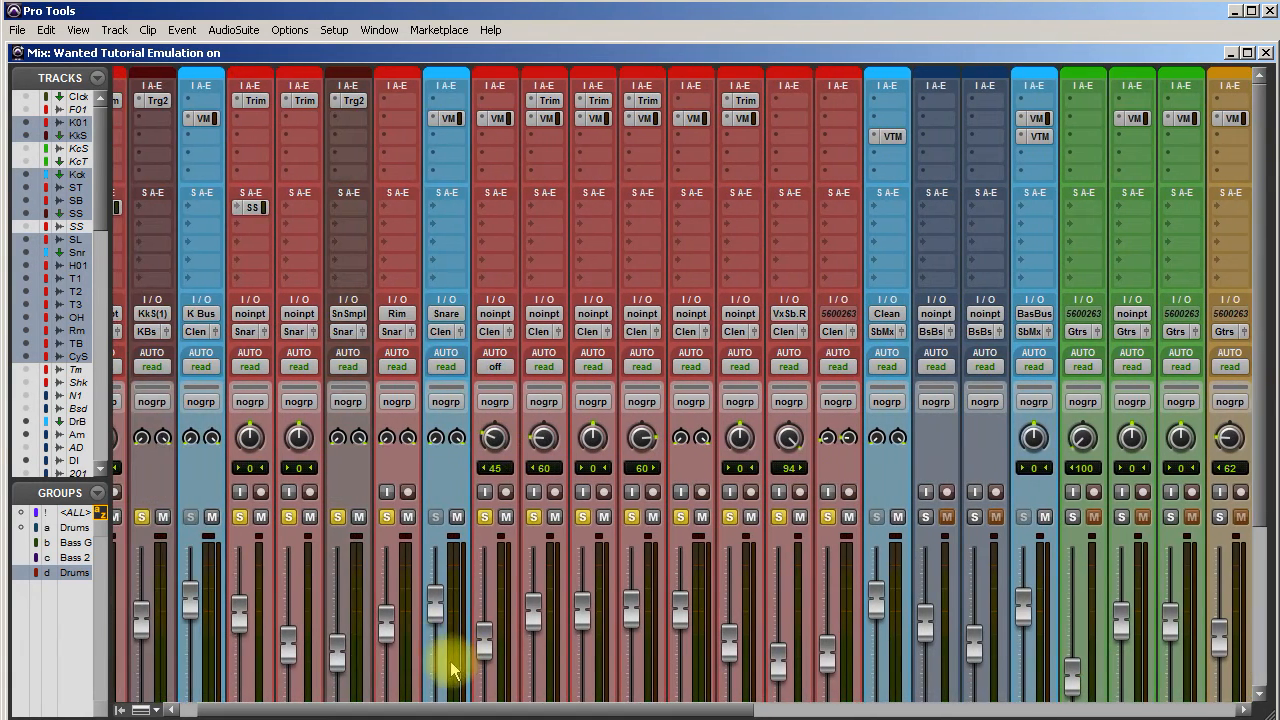
scroll(423, 594, down, 3)
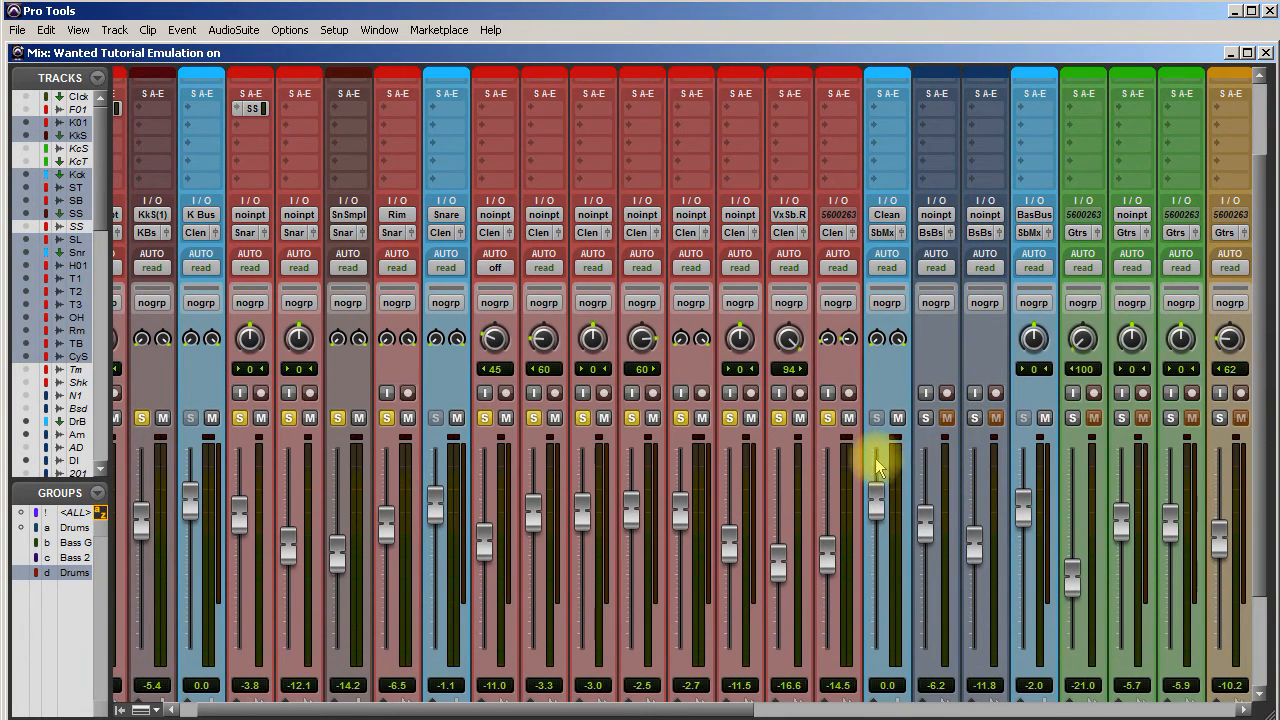